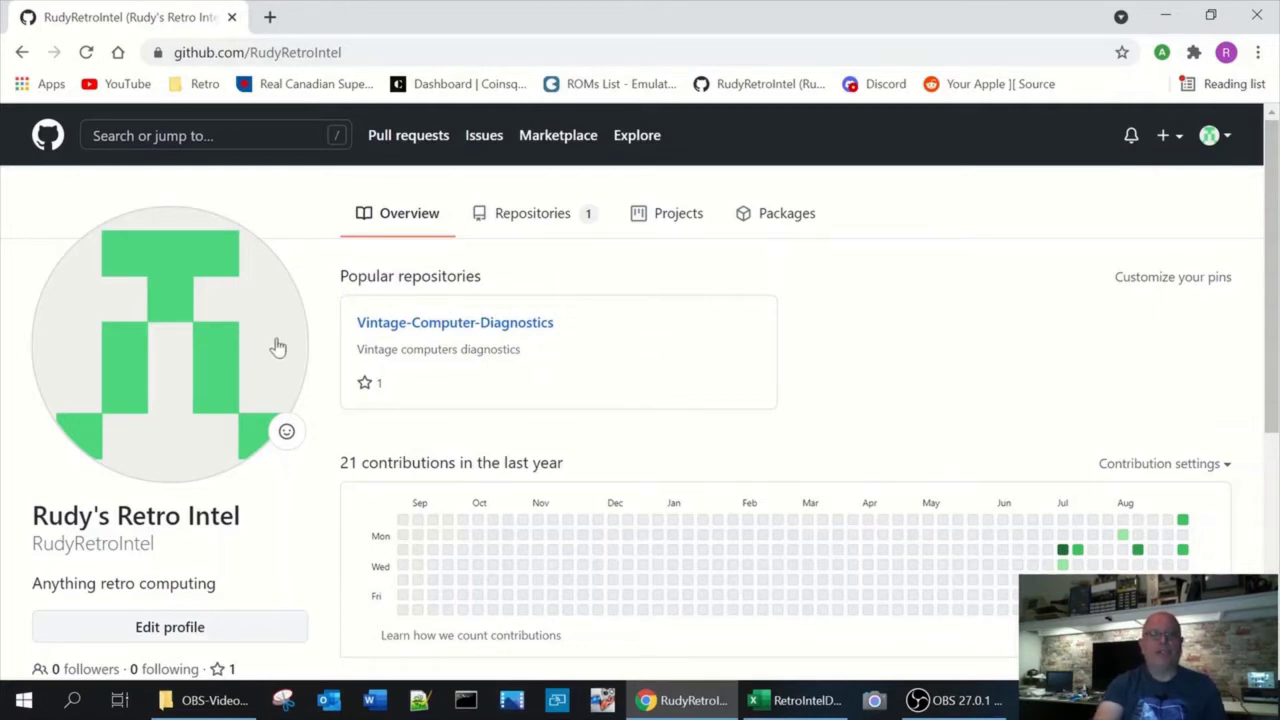
# Open the Vintage-Computer-Diagnostics repository from the popular repositories on the GitHub profile.
pyautogui.click(491, 328)
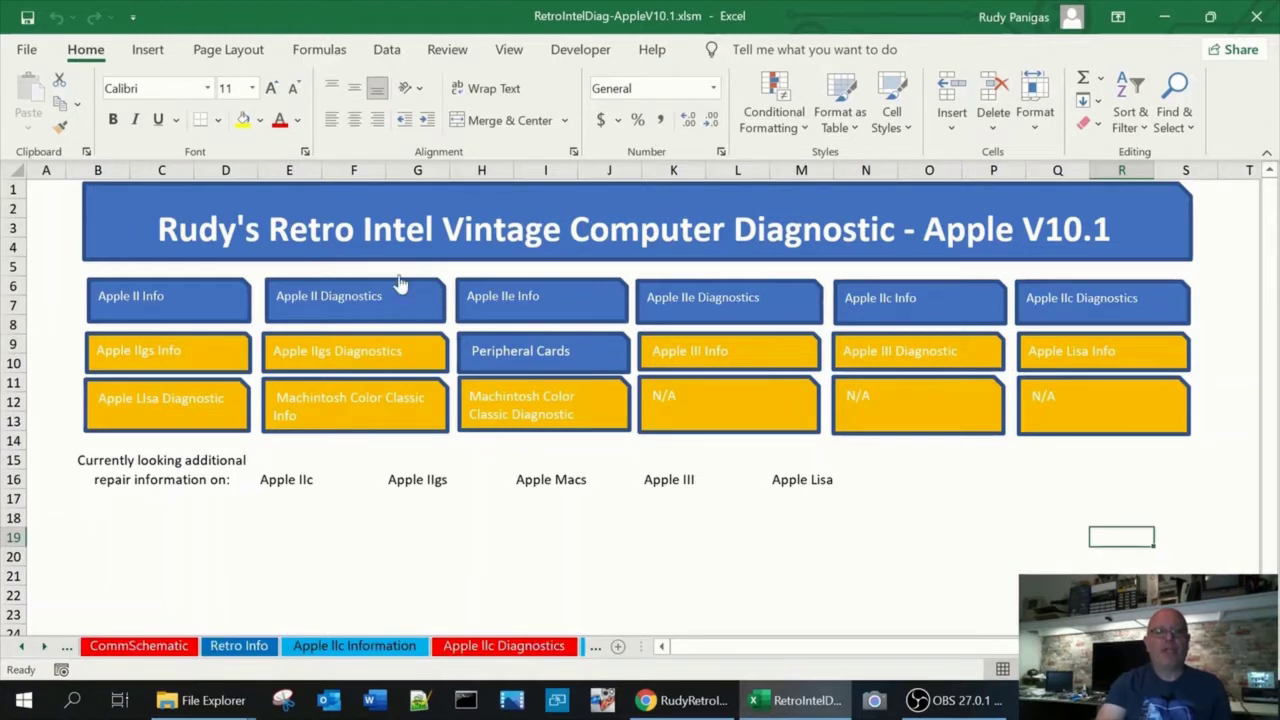
# Hide the row and column headings on the dashboard sheet of the RetroIntelDiag-AppleV10.1.xlsm workbook in Excel.
pyautogui.click(513, 53)
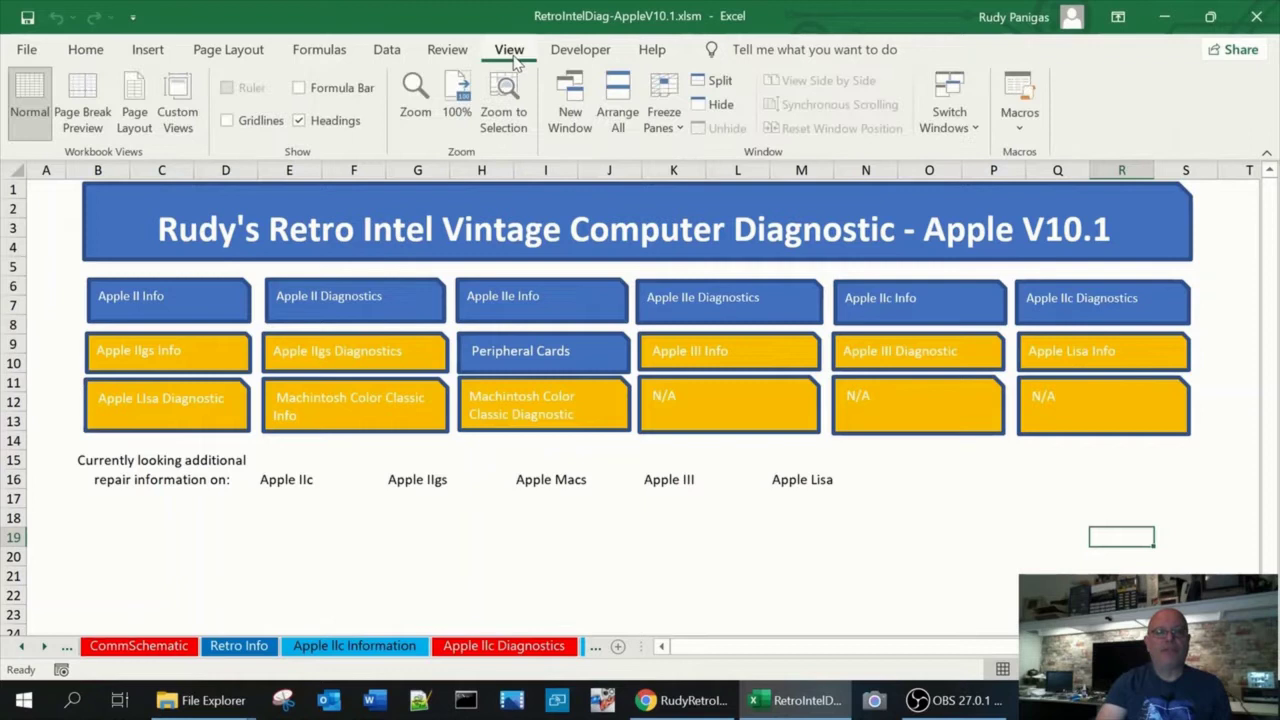
pyautogui.click(331, 128)
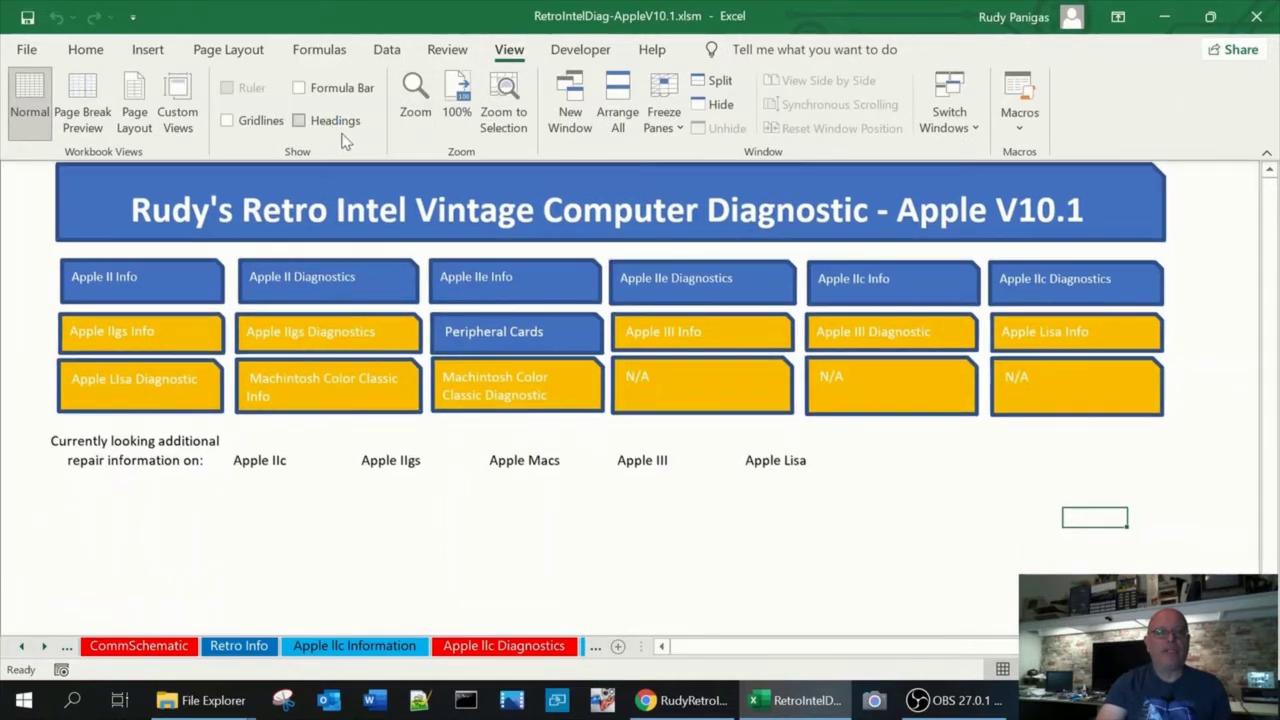
pyautogui.click(840, 555)
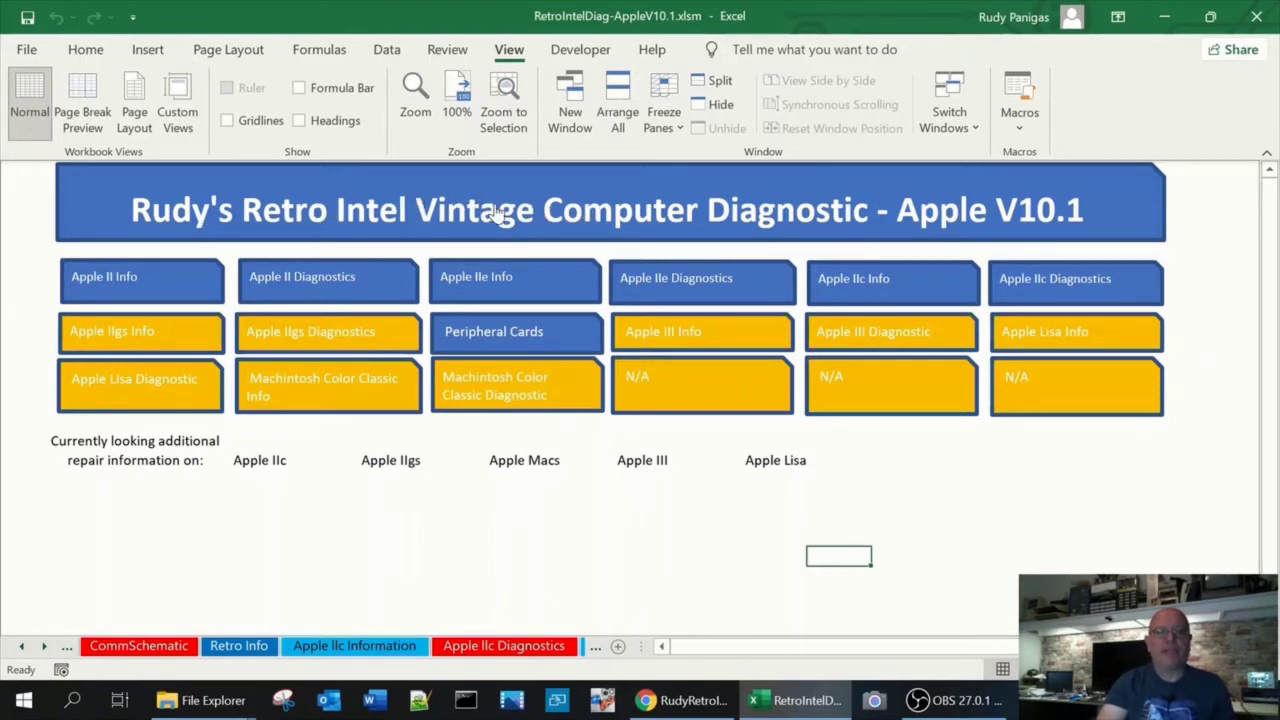
# View the Retro Info contributors sheet through the dashboard's title banner, and return to the dashboard.
pyautogui.click(498, 212)
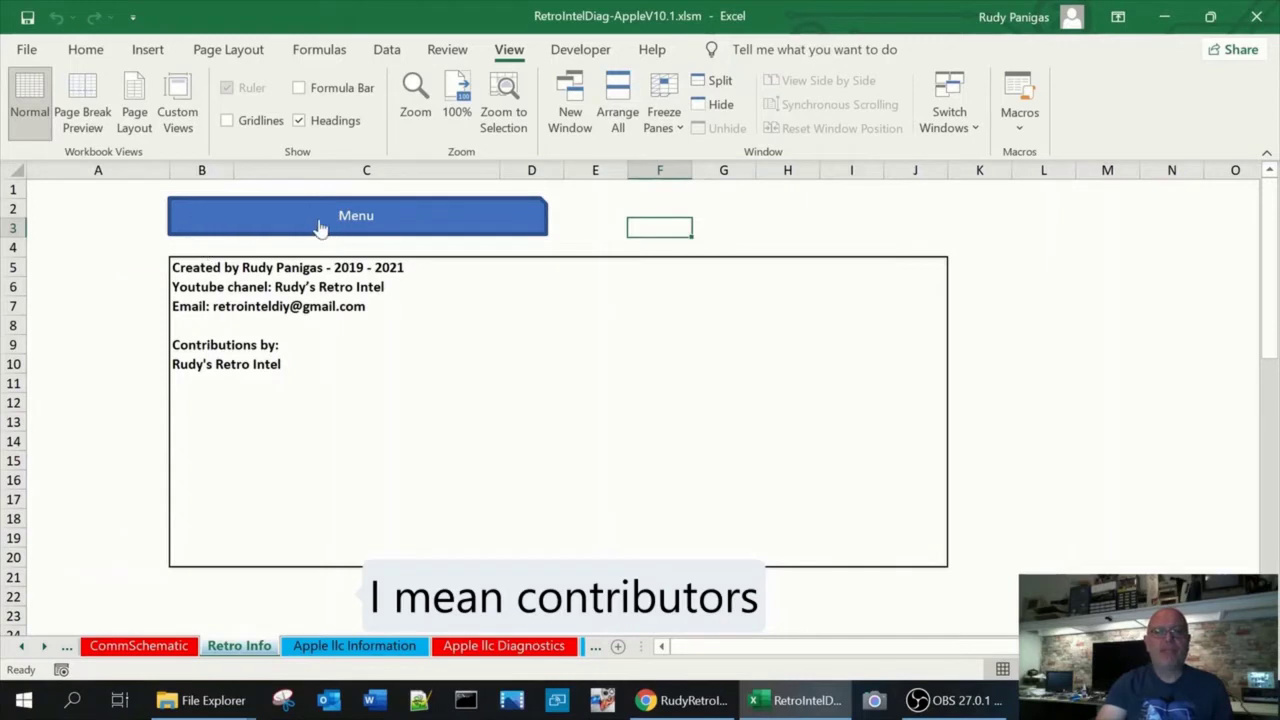
pyautogui.click(441, 228)
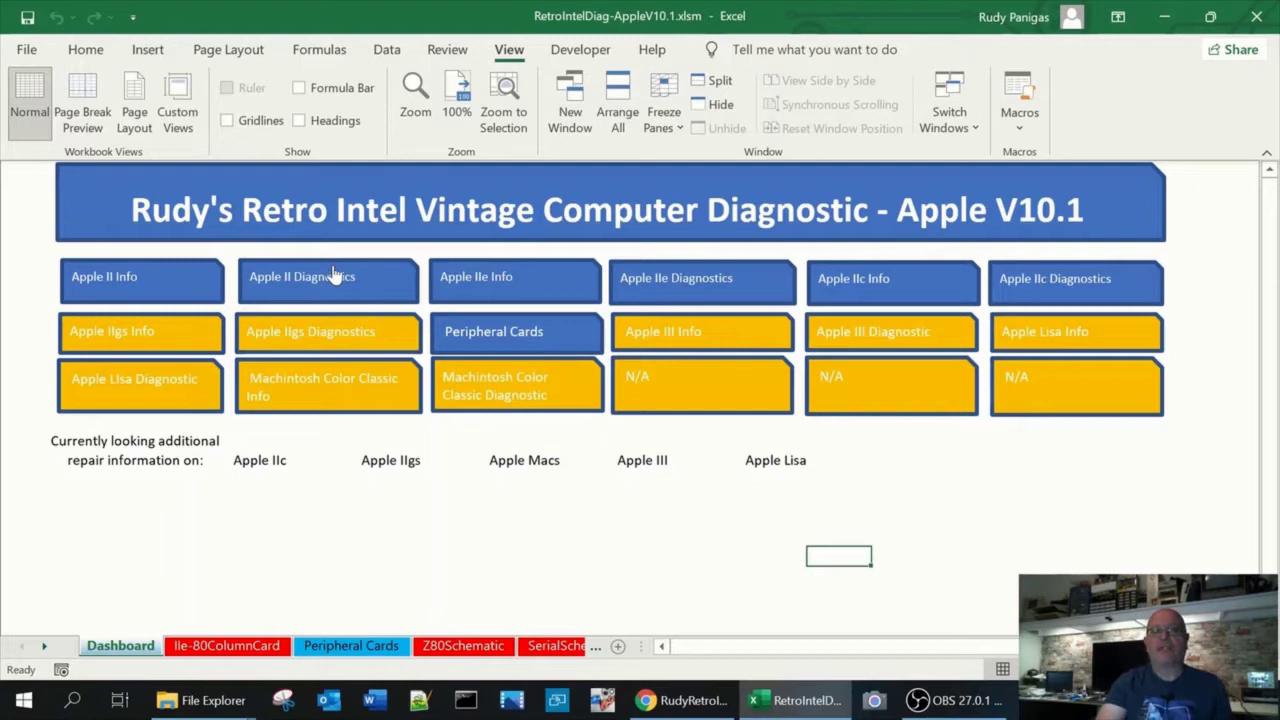
# Review the Apple II Info sheet's card configuration, specifications and Quick Bad Connection Repair notes, and return to the dashboard.
pyautogui.click(112, 292)
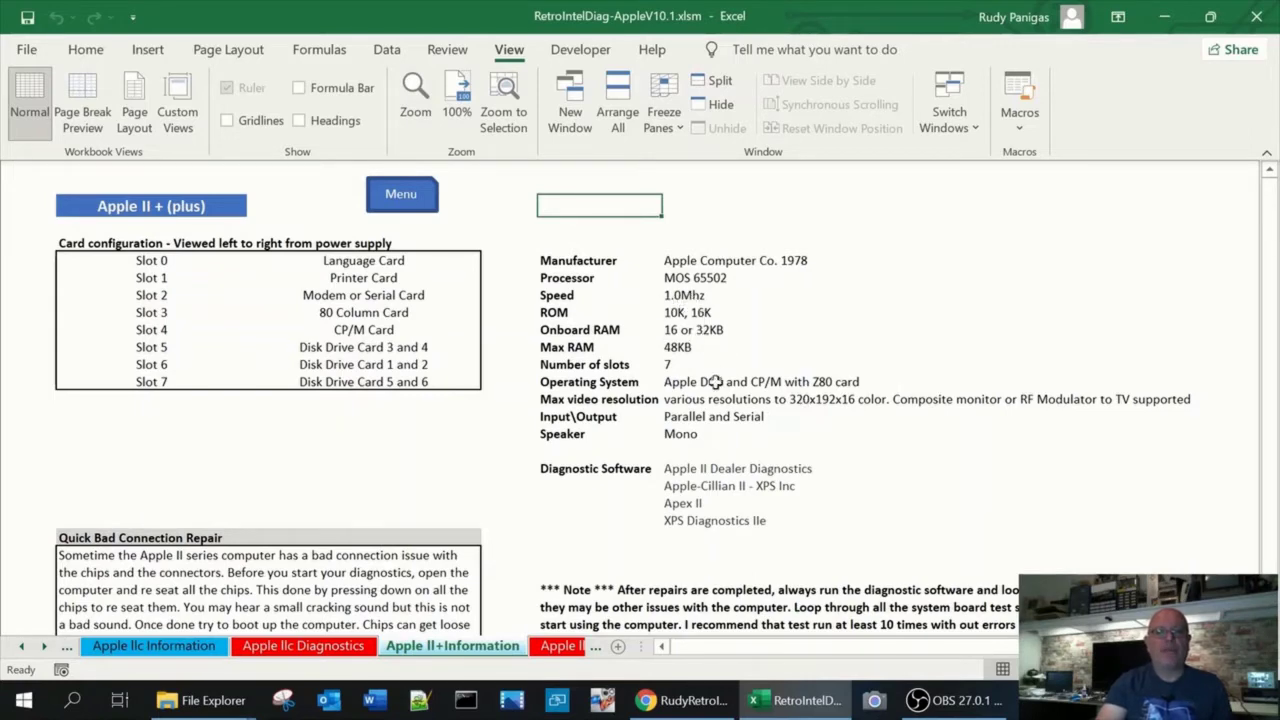
pyautogui.scroll(-1, 678, 385)
pyautogui.scroll(-1, 678, 385)
pyautogui.scroll(2, 678, 385)
pyautogui.scroll(-2, 428, 414)
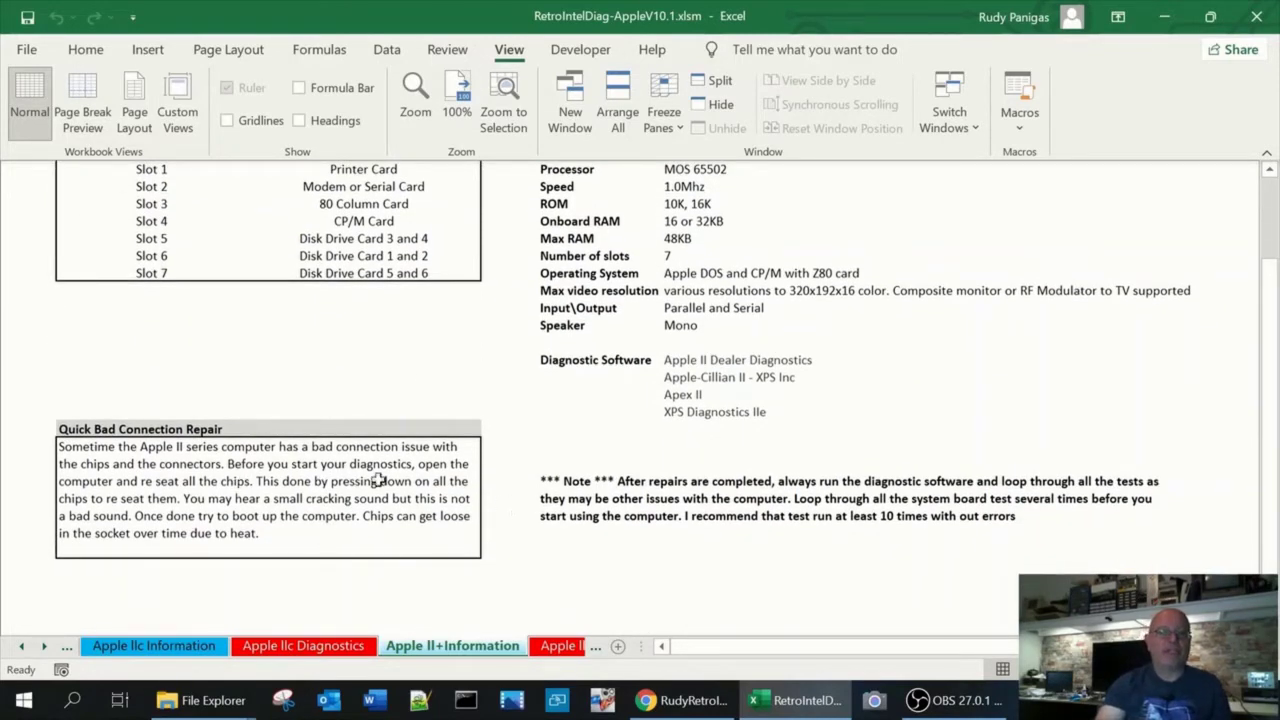
pyautogui.scroll(2, 373, 424)
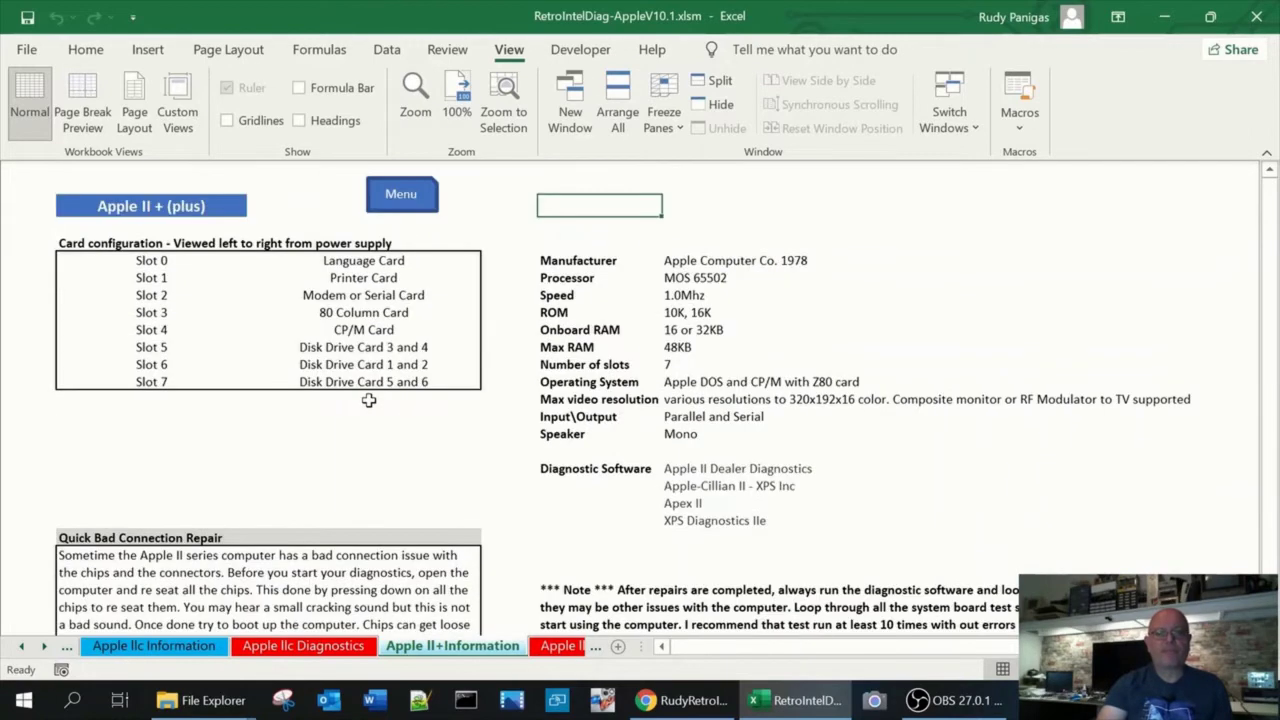
pyautogui.click(397, 212)
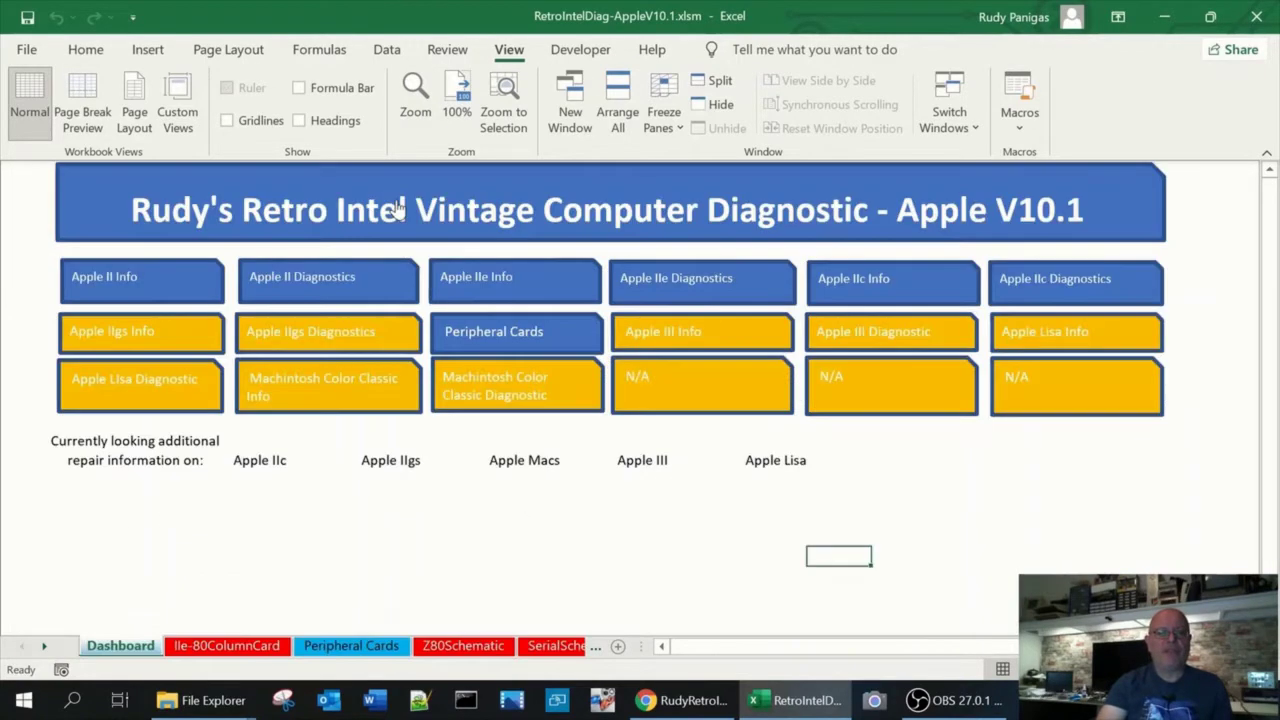
# Open Apple II Diagnostics and examine the suspect chips and IC locations for the no-boot fault with power light on and no beep.
pyautogui.click(337, 289)
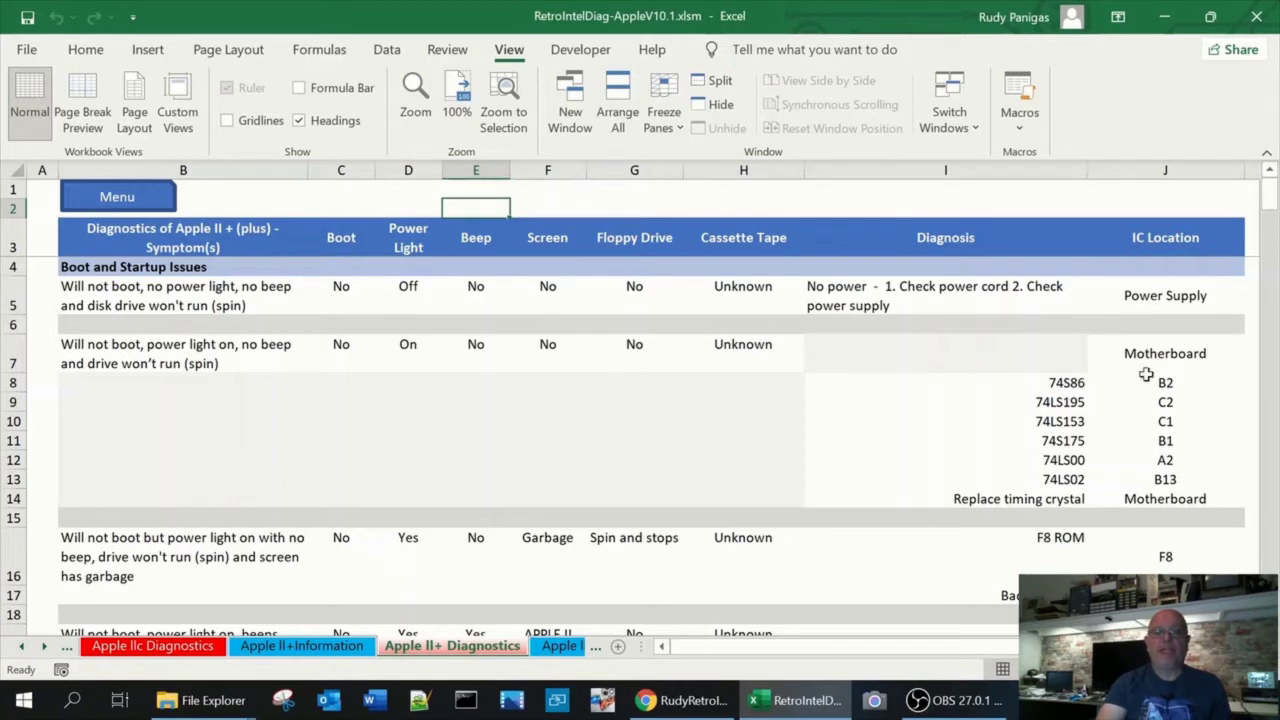
pyautogui.click(1068, 383)
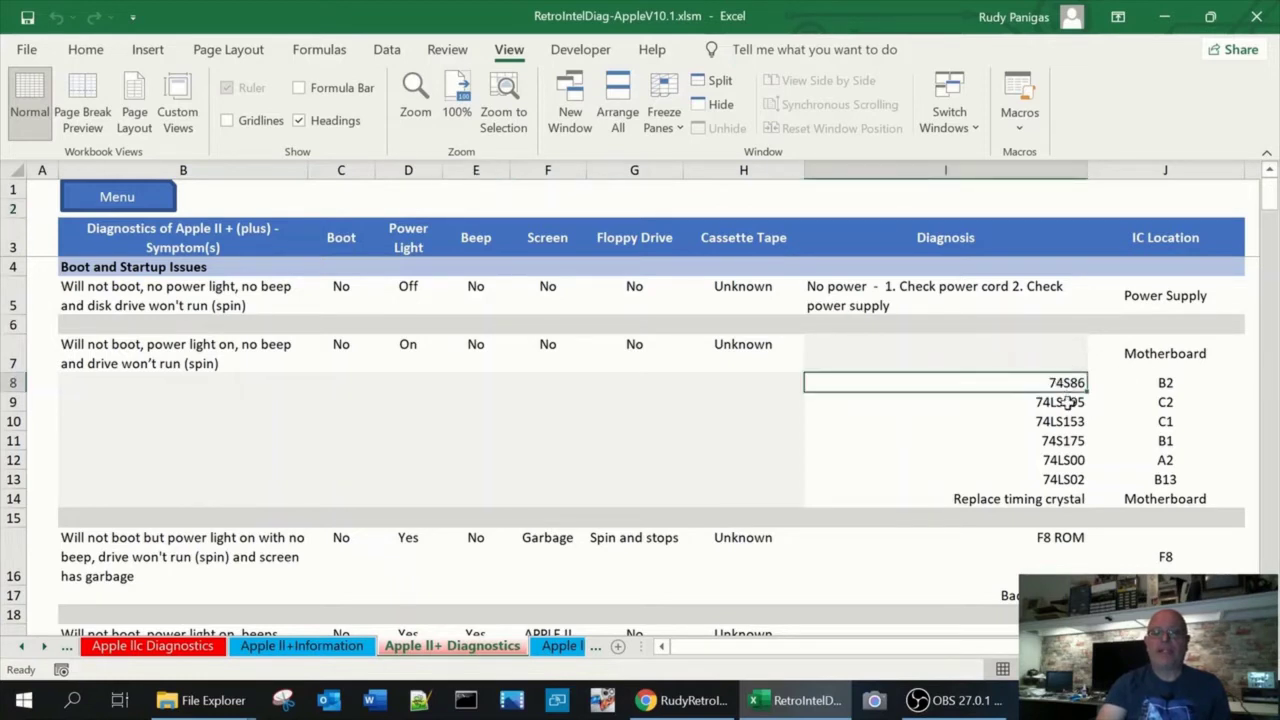
pyautogui.click(1068, 402)
pyautogui.click(1070, 421)
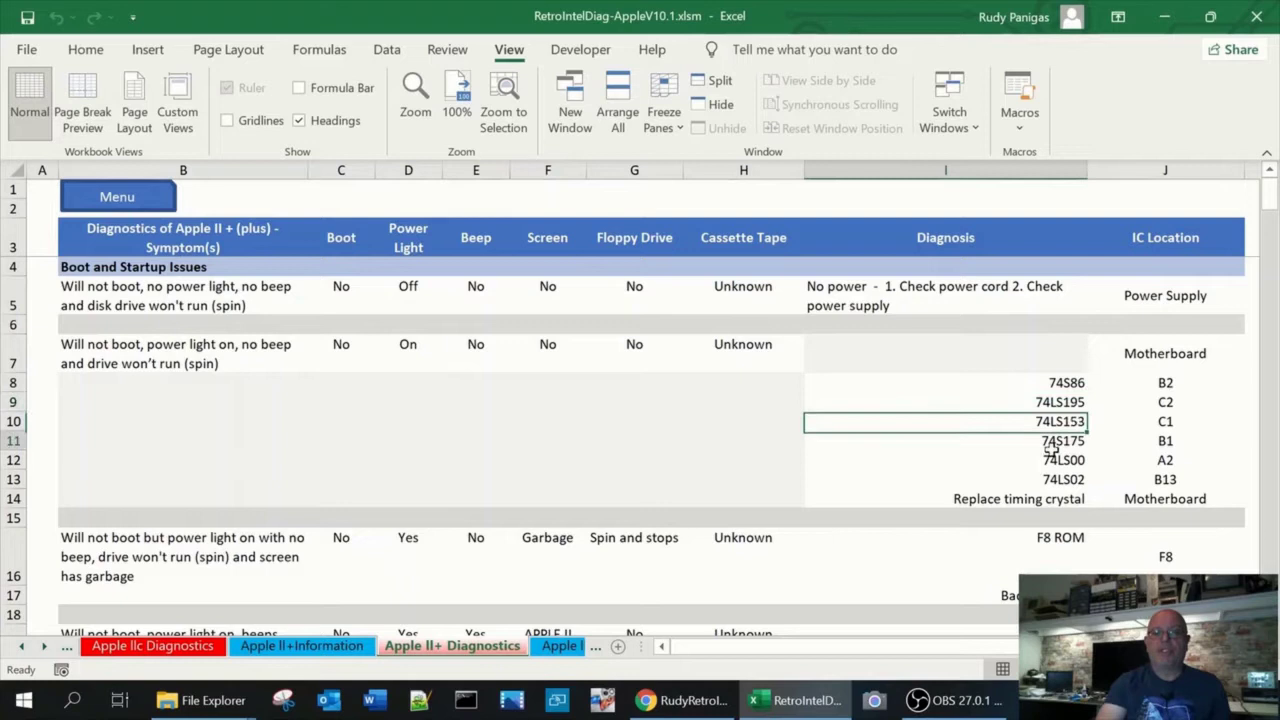
pyautogui.click(1052, 445)
pyautogui.click(1054, 478)
pyautogui.click(1054, 462)
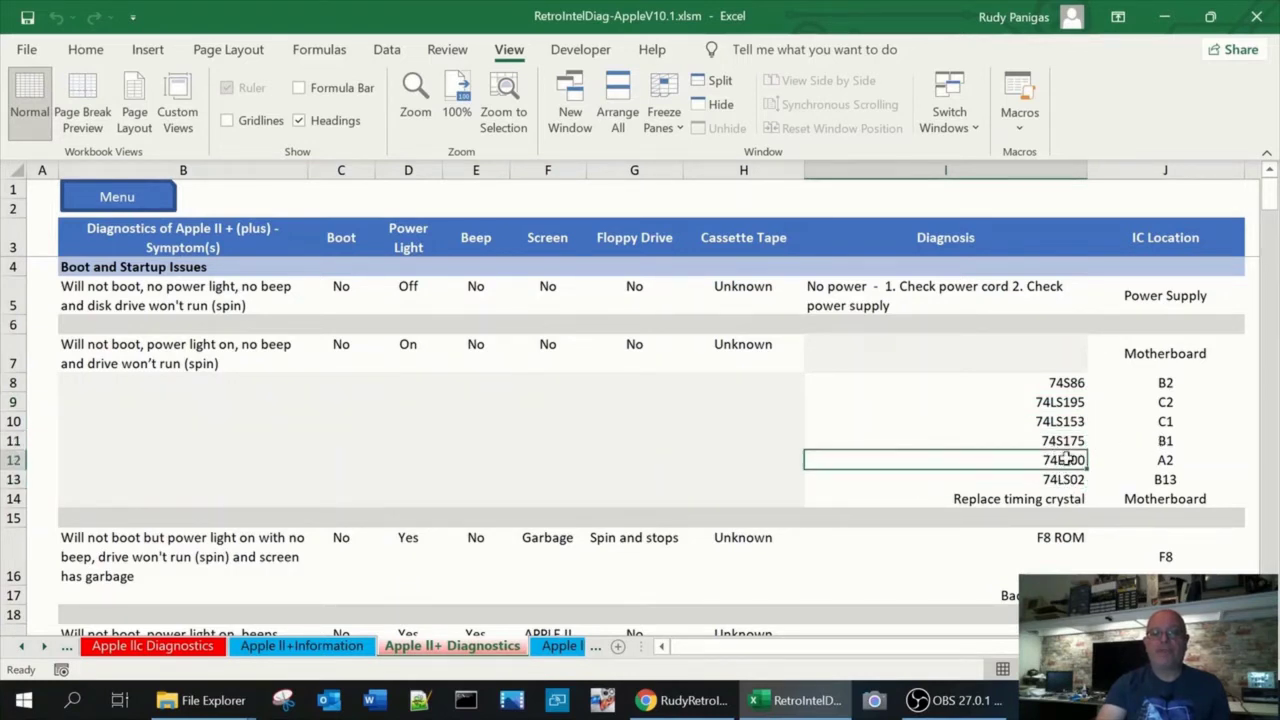
pyautogui.click(1166, 463)
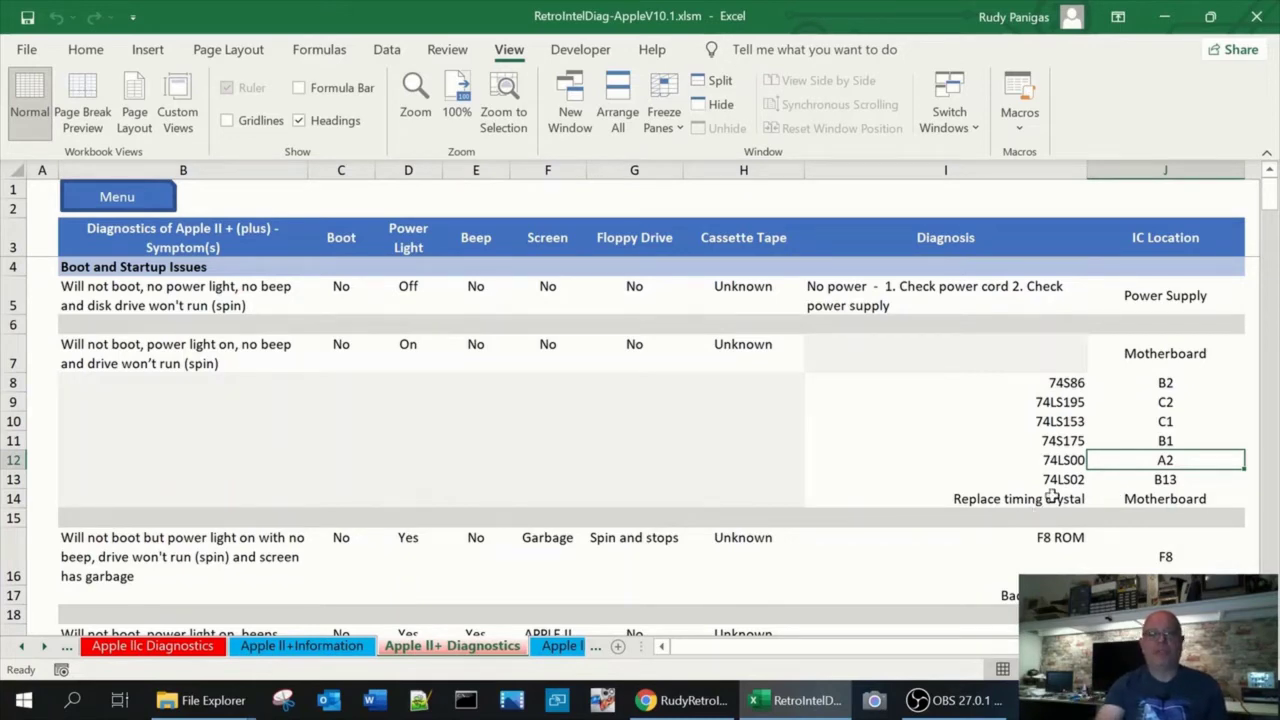
# Read through the remaining boot and startup faults and the Issues with running section of the Apple II+ diagnostics.
pyautogui.scroll(-7, 870, 434)
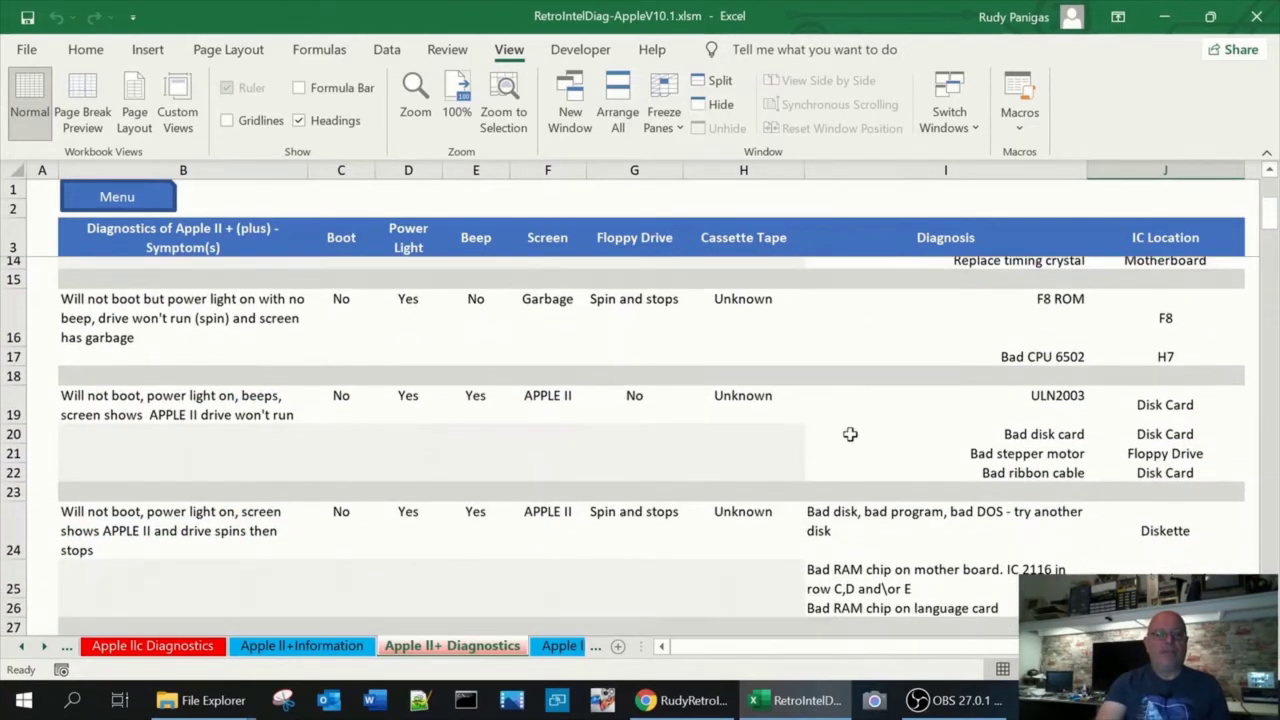
pyautogui.scroll(-5, 847, 432)
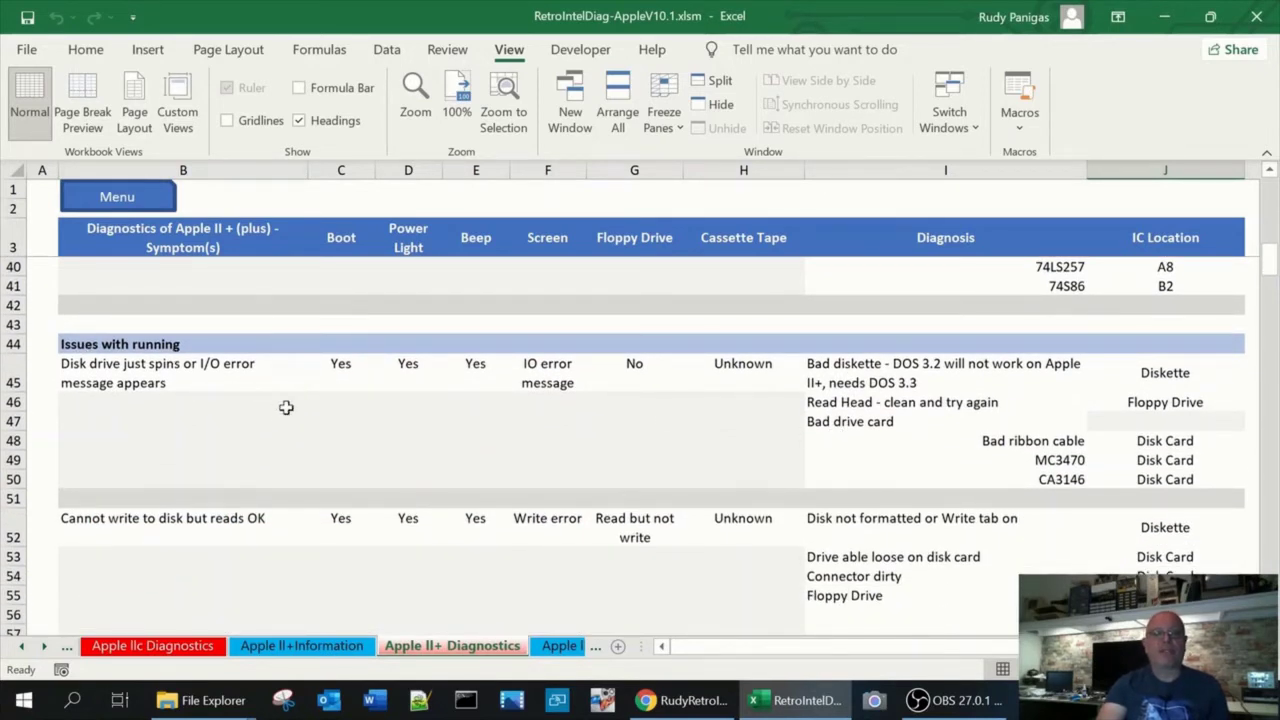
pyautogui.scroll(-7, 623, 441)
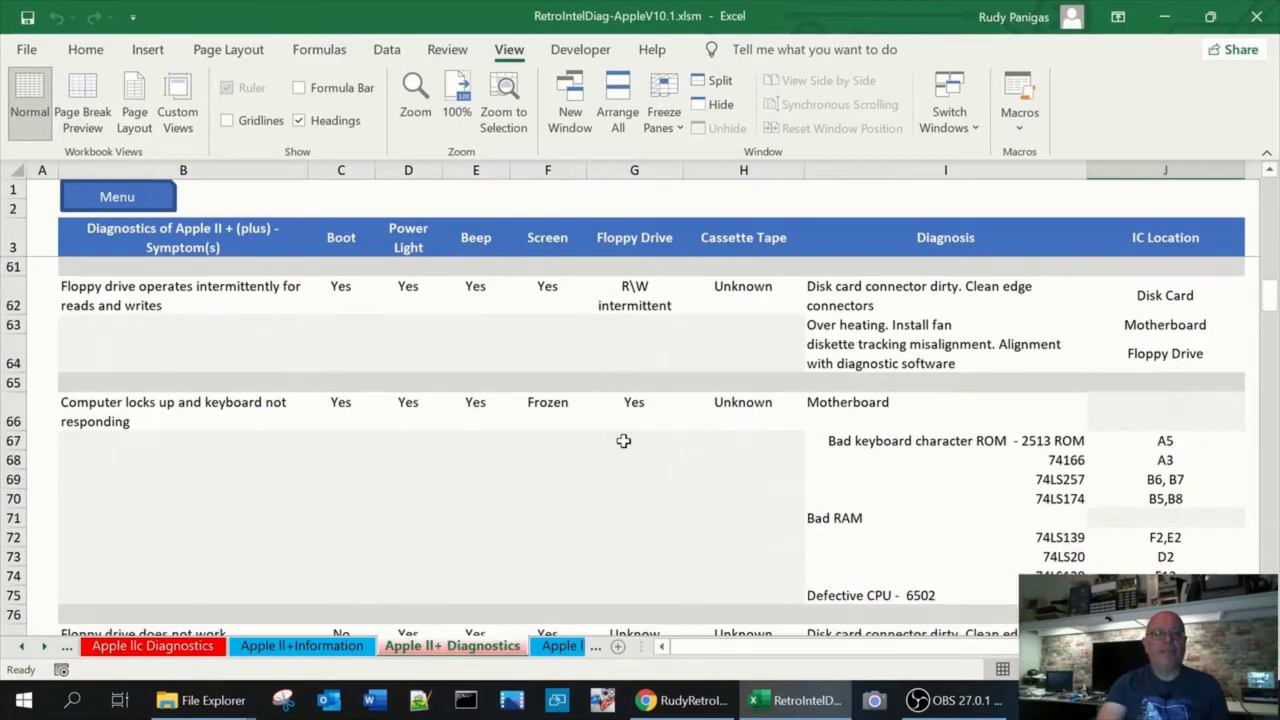
pyautogui.scroll(-5, 623, 441)
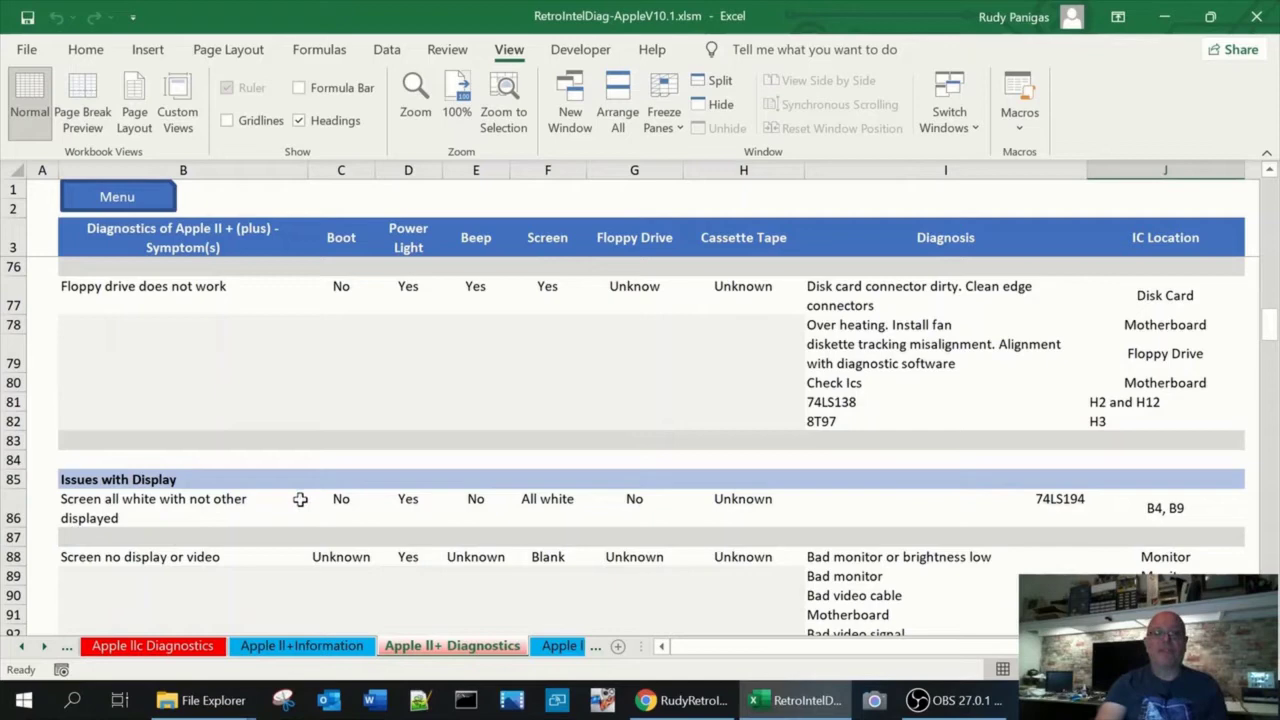
# Examine the Issues with Display section, including the blank screen, sync, cursor, text and graphics faults.
pyautogui.scroll(-3, 300, 499)
pyautogui.scroll(-12, 312, 500)
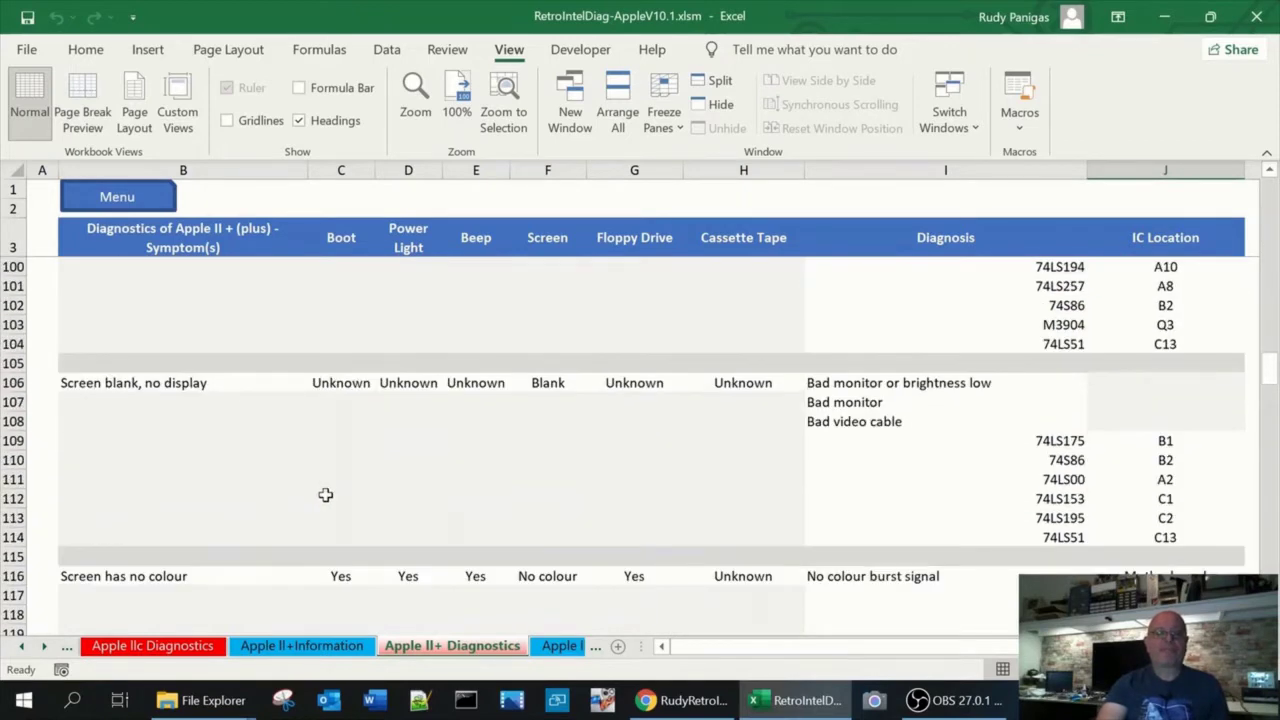
pyautogui.scroll(-1, 325, 494)
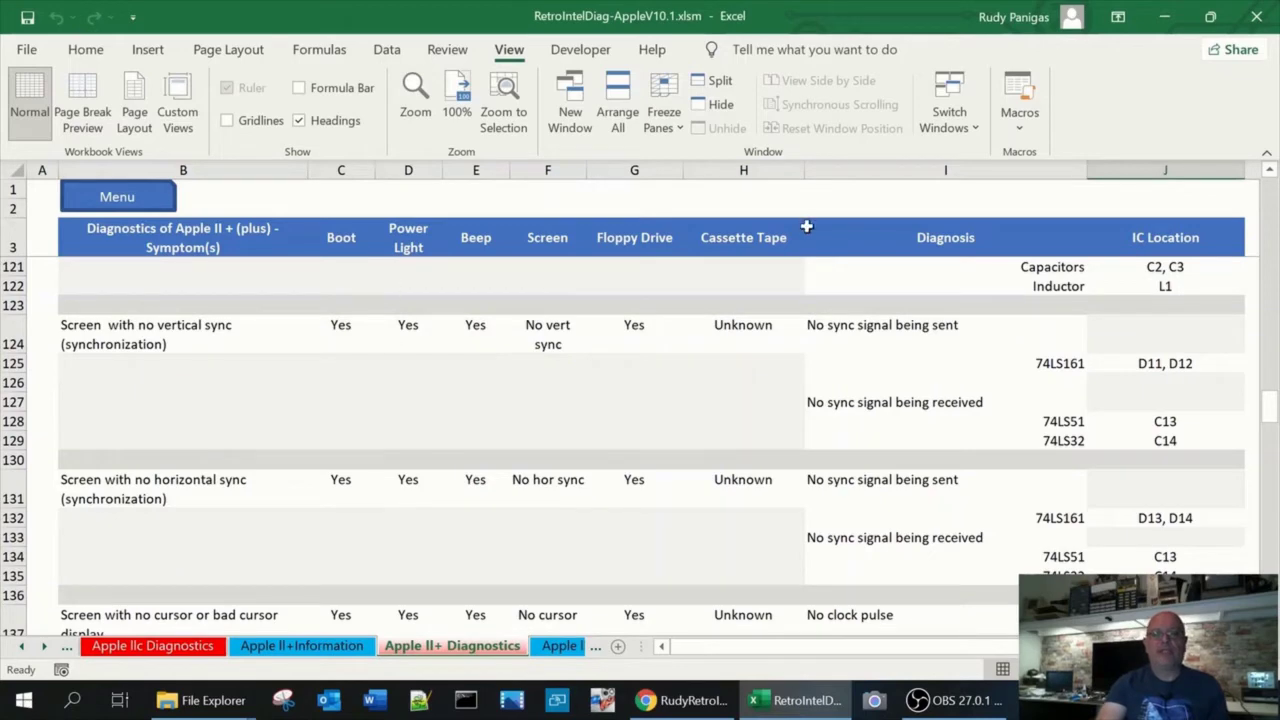
pyautogui.scroll(-4, 569, 468)
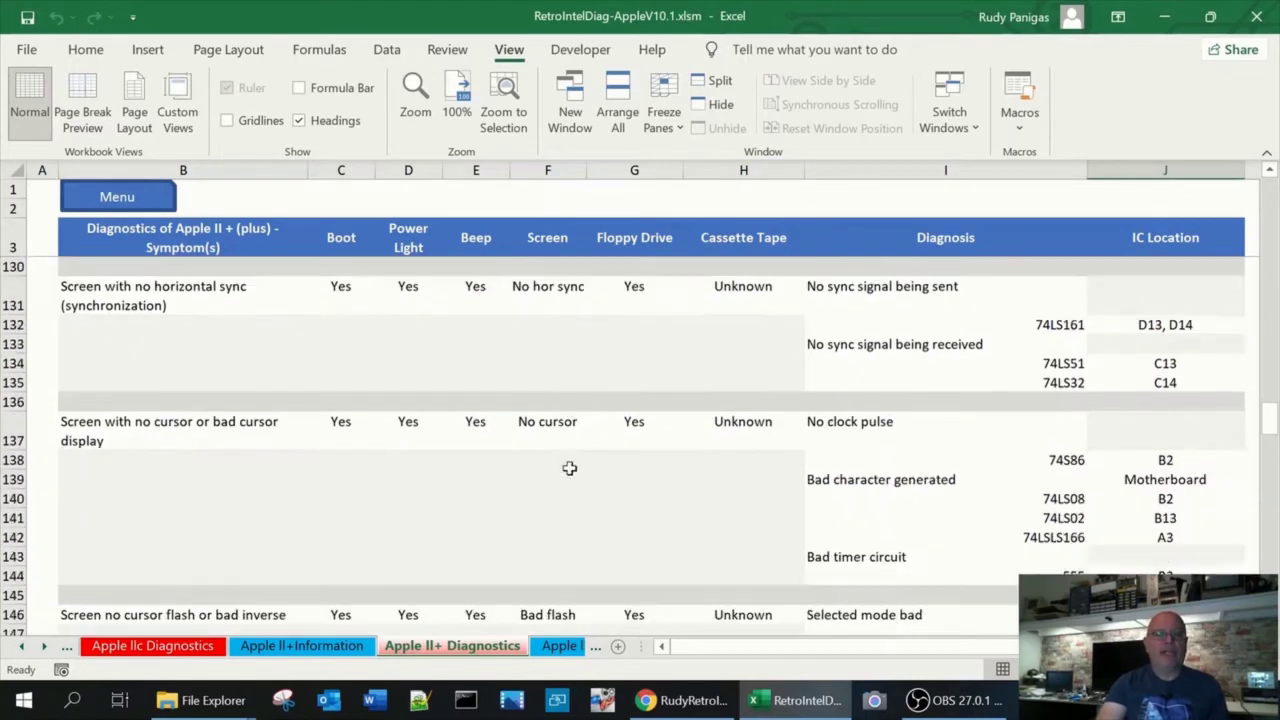
pyautogui.scroll(3, 383, 303)
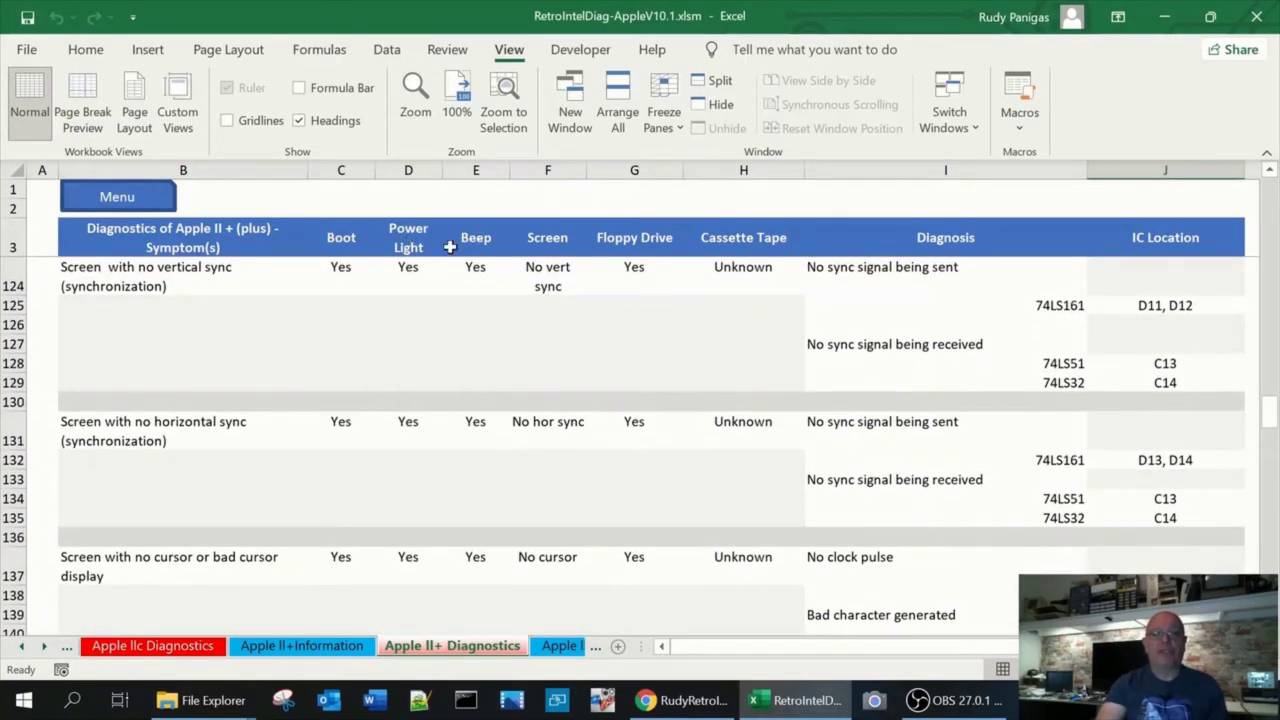
pyautogui.scroll(-6, 532, 410)
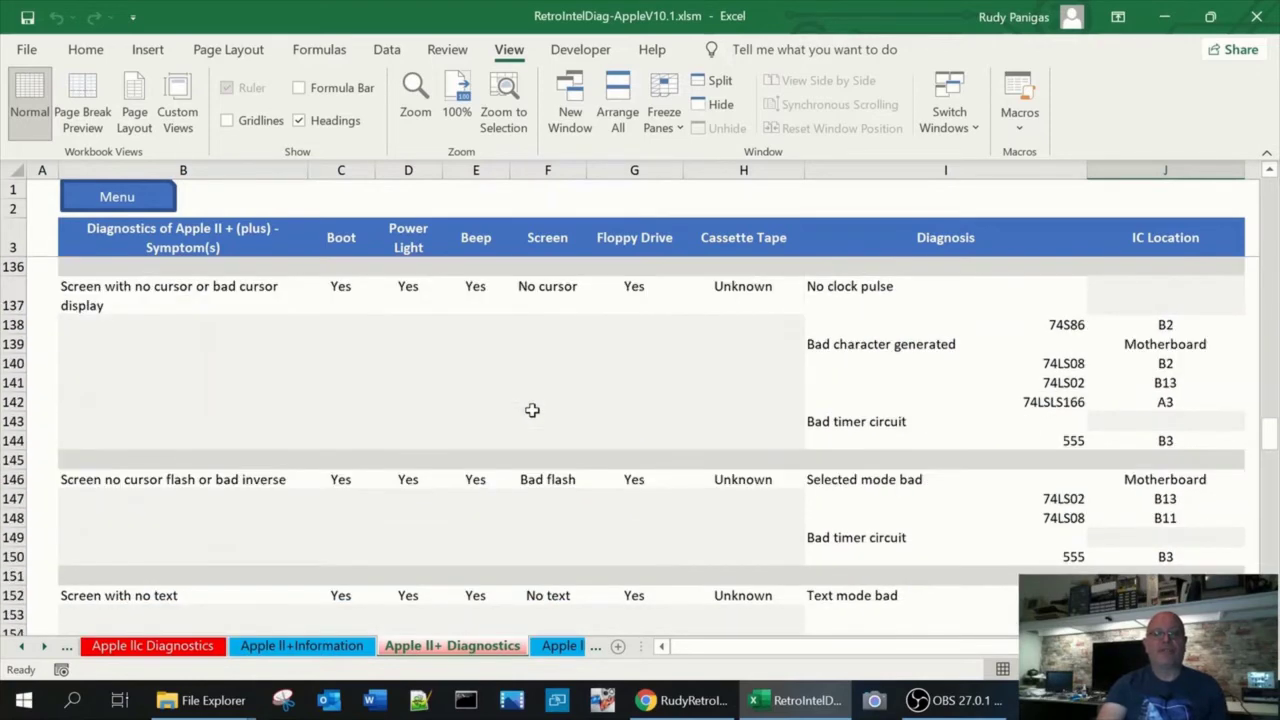
pyautogui.scroll(-4, 532, 410)
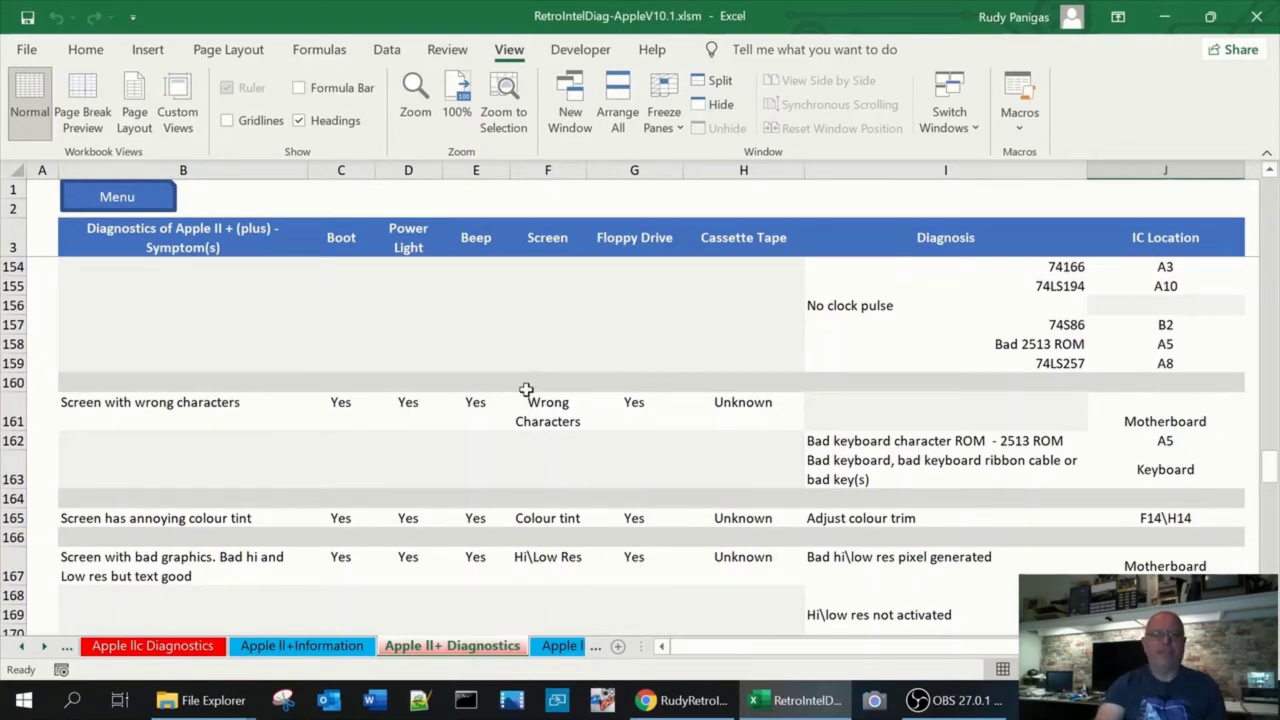
pyautogui.scroll(-7, 575, 401)
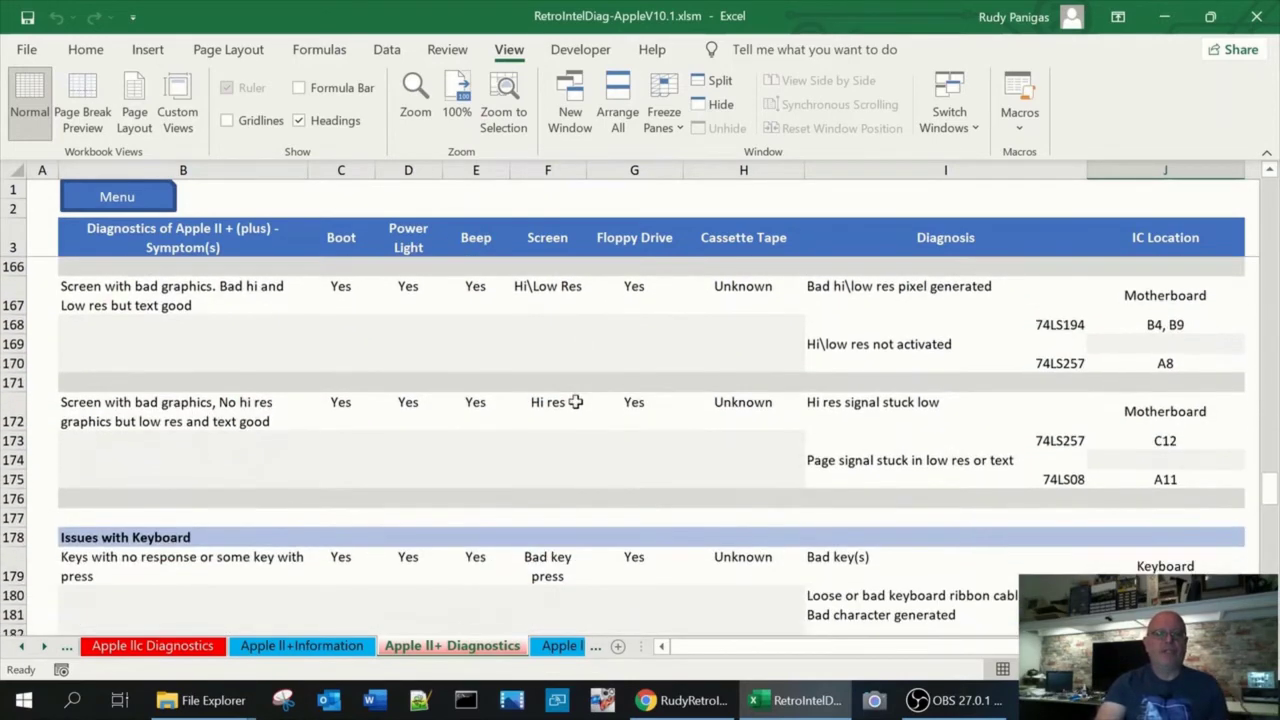
pyautogui.scroll(1, 575, 401)
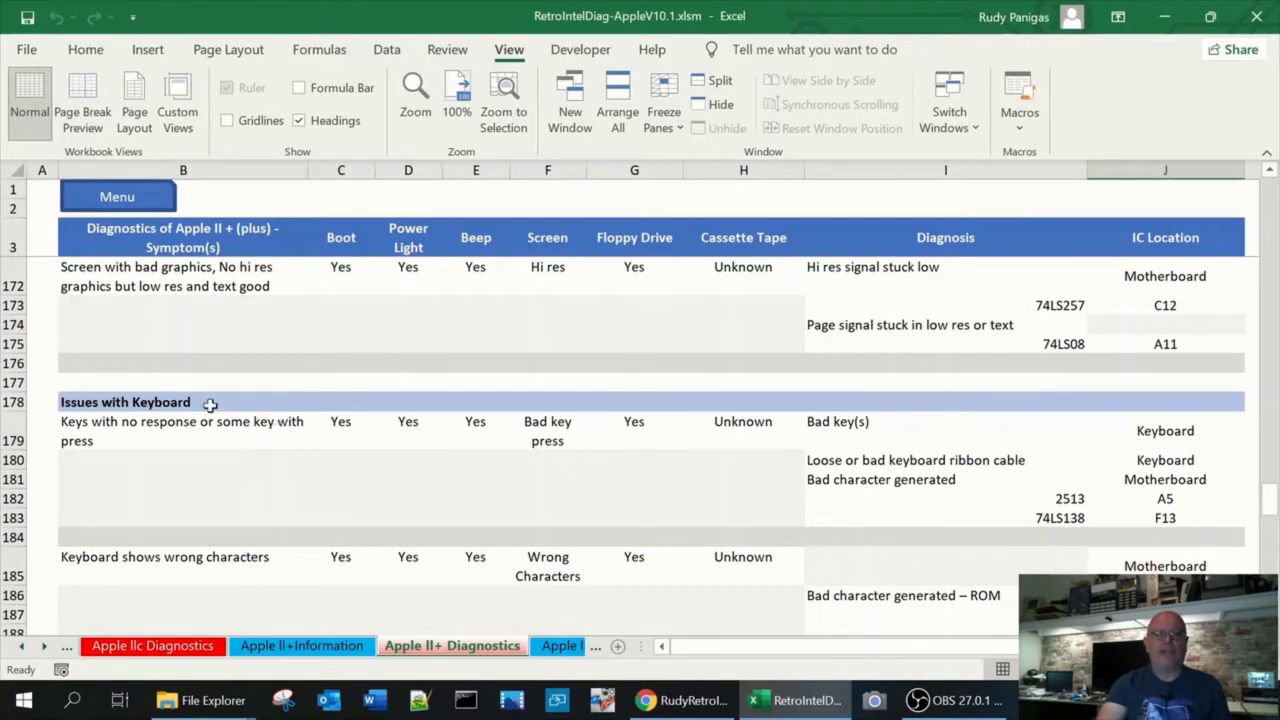
# Read the keyboard, speaker, cassette tape and peripheral card issues through the end of the sheet, and return to the dashboard.
pyautogui.scroll(-9, 357, 414)
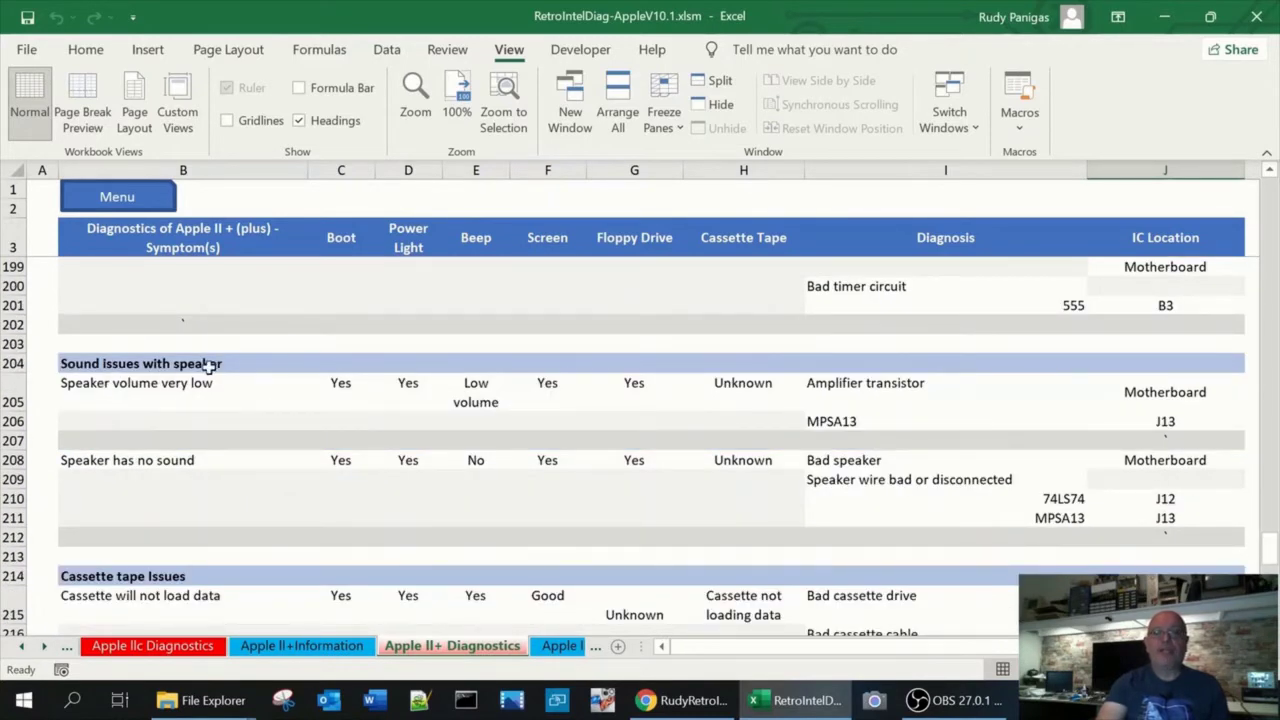
pyautogui.scroll(-3, 221, 457)
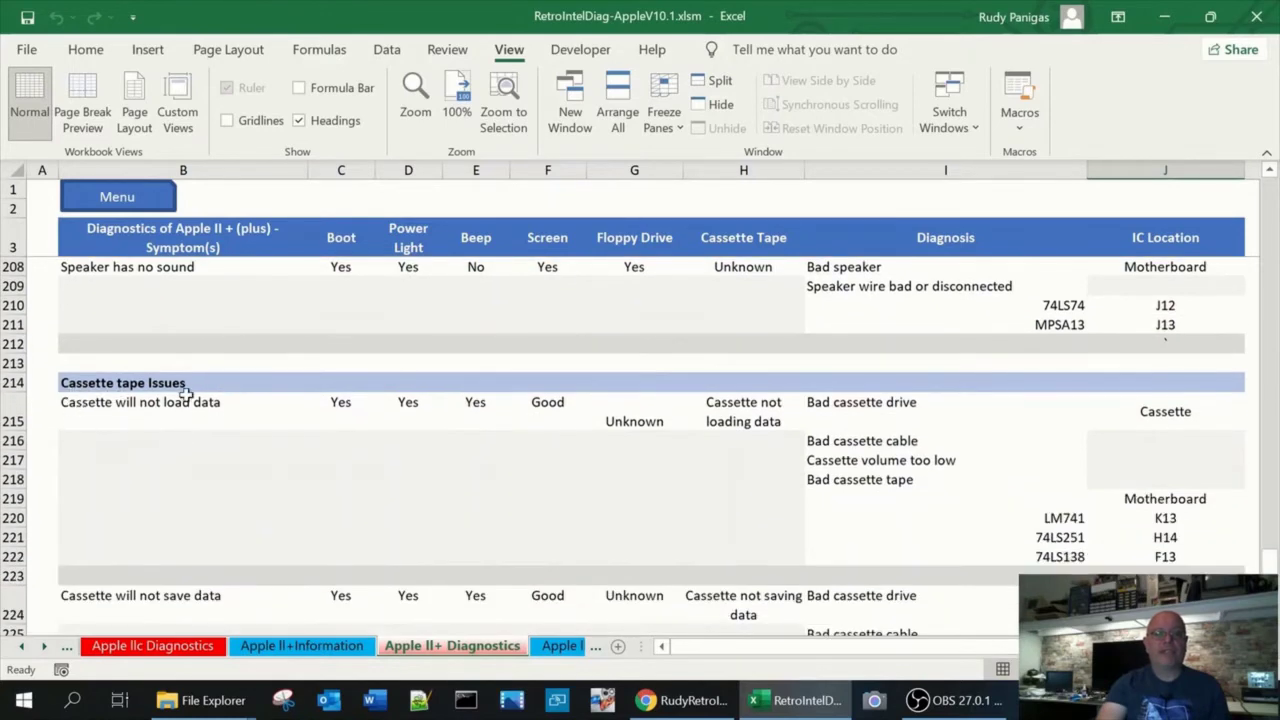
pyautogui.scroll(-5, 229, 422)
pyautogui.scroll(-4, 229, 422)
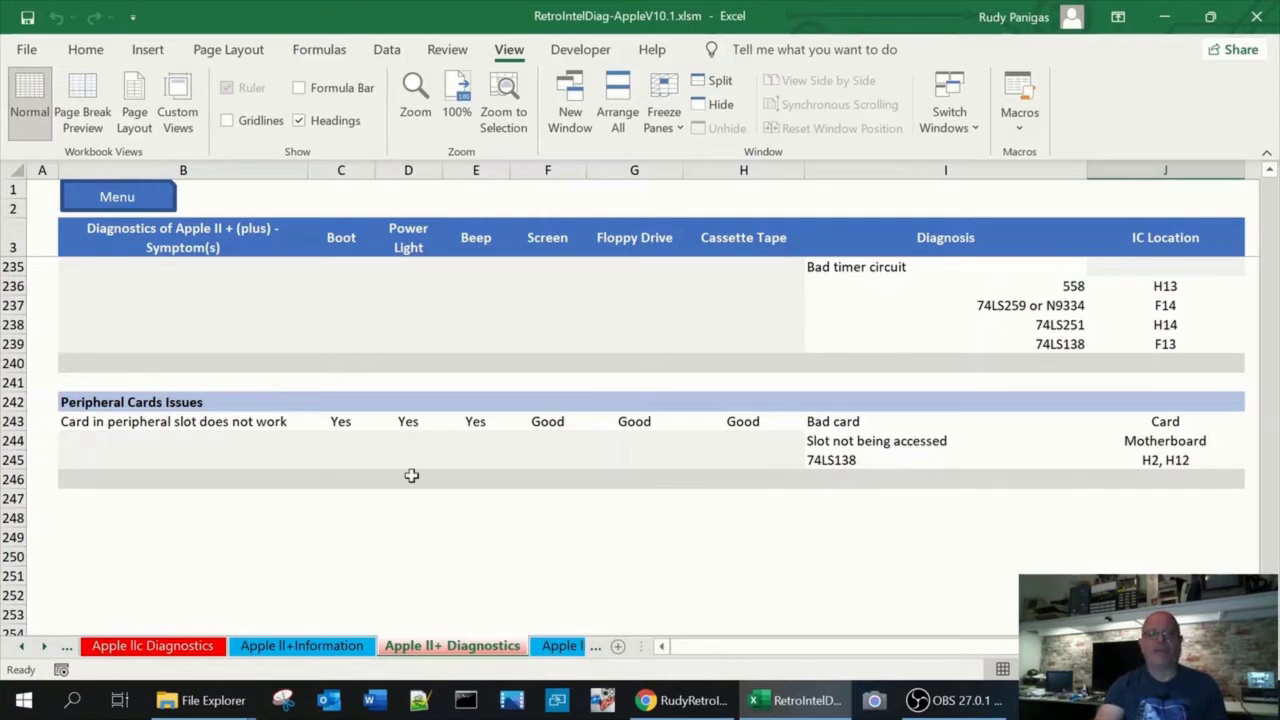
pyautogui.click(117, 197)
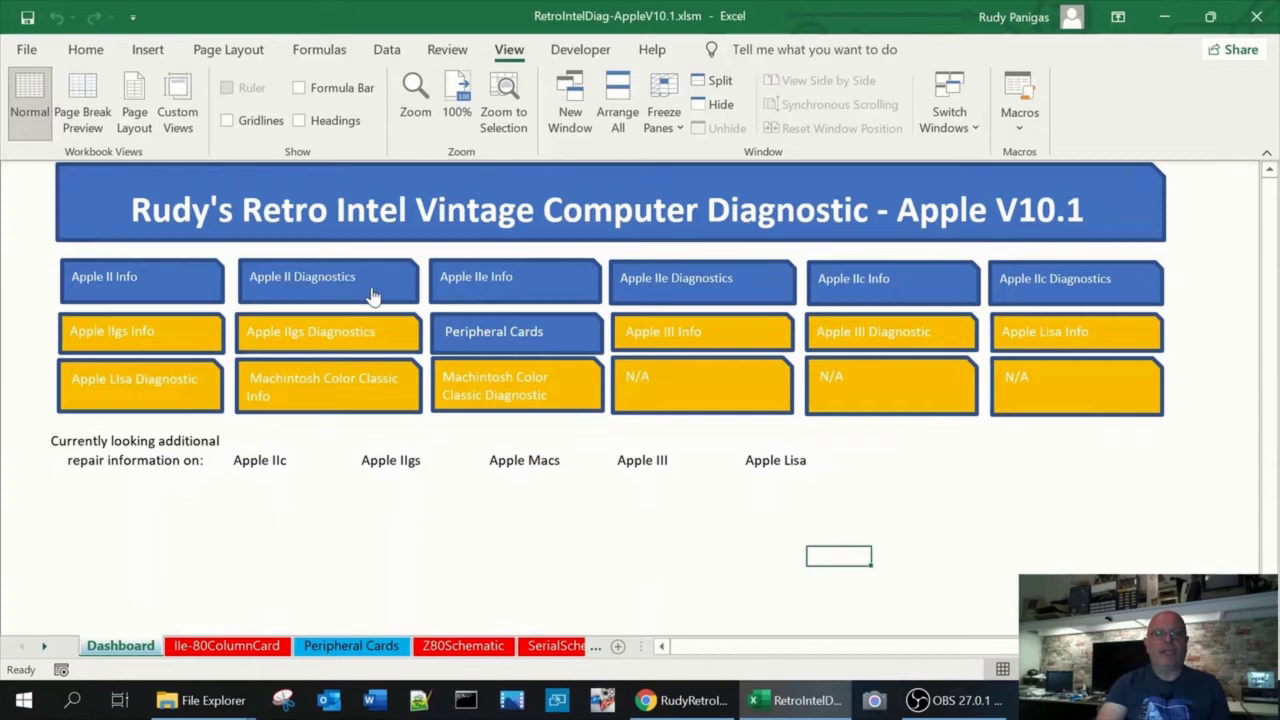
# Open Apple IIe Info and read the specifications, built-in diagnostics, bad connection repair and RAM test notes.
pyautogui.click(515, 282)
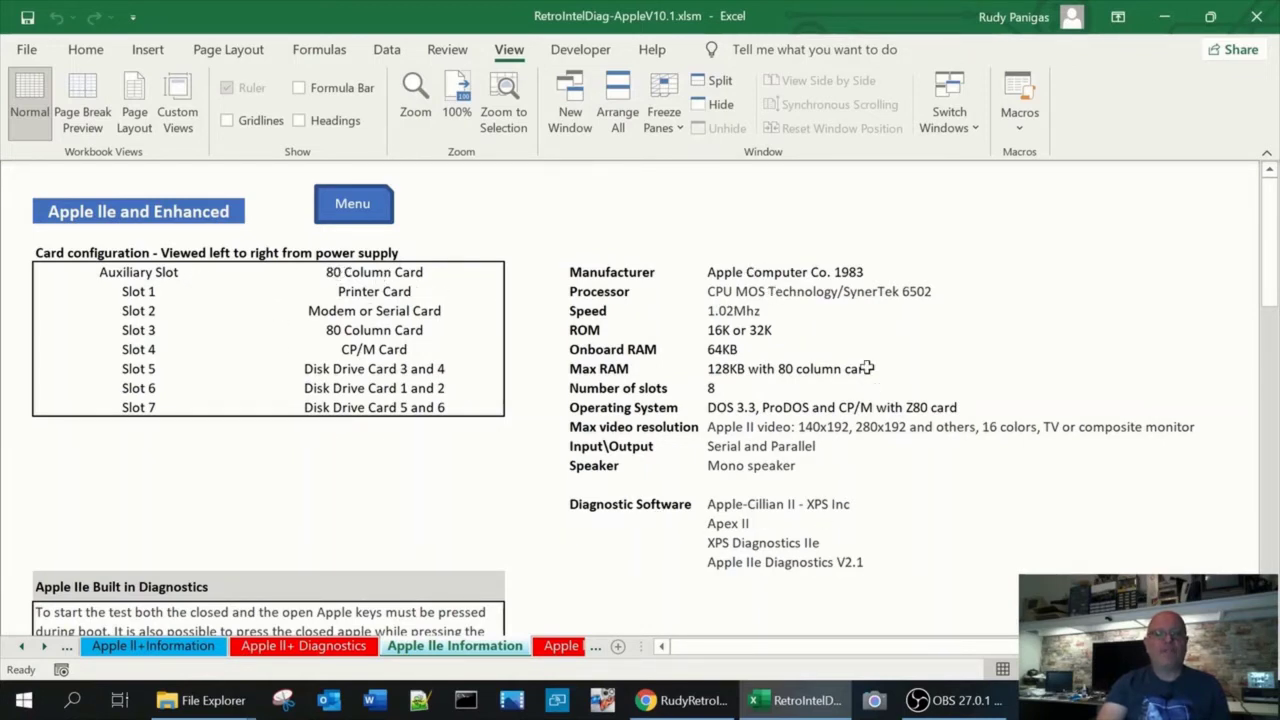
pyautogui.scroll(-5, 760, 330)
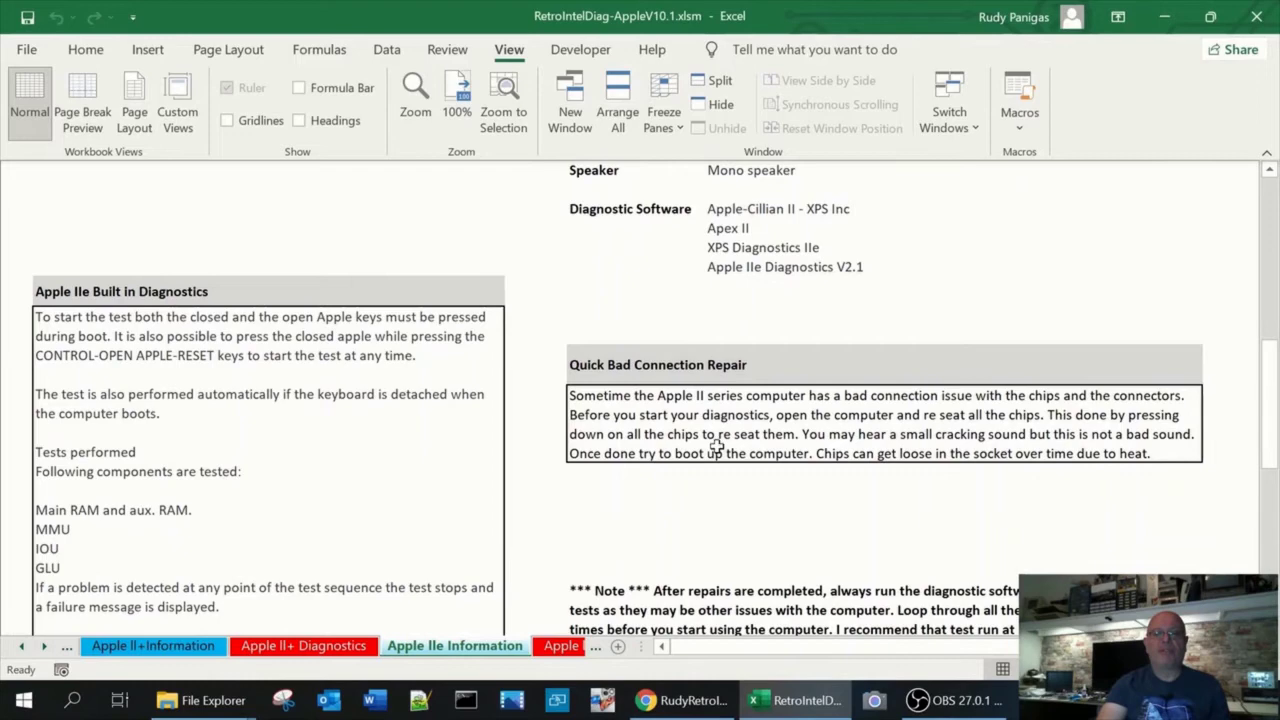
pyautogui.scroll(-2, 703, 440)
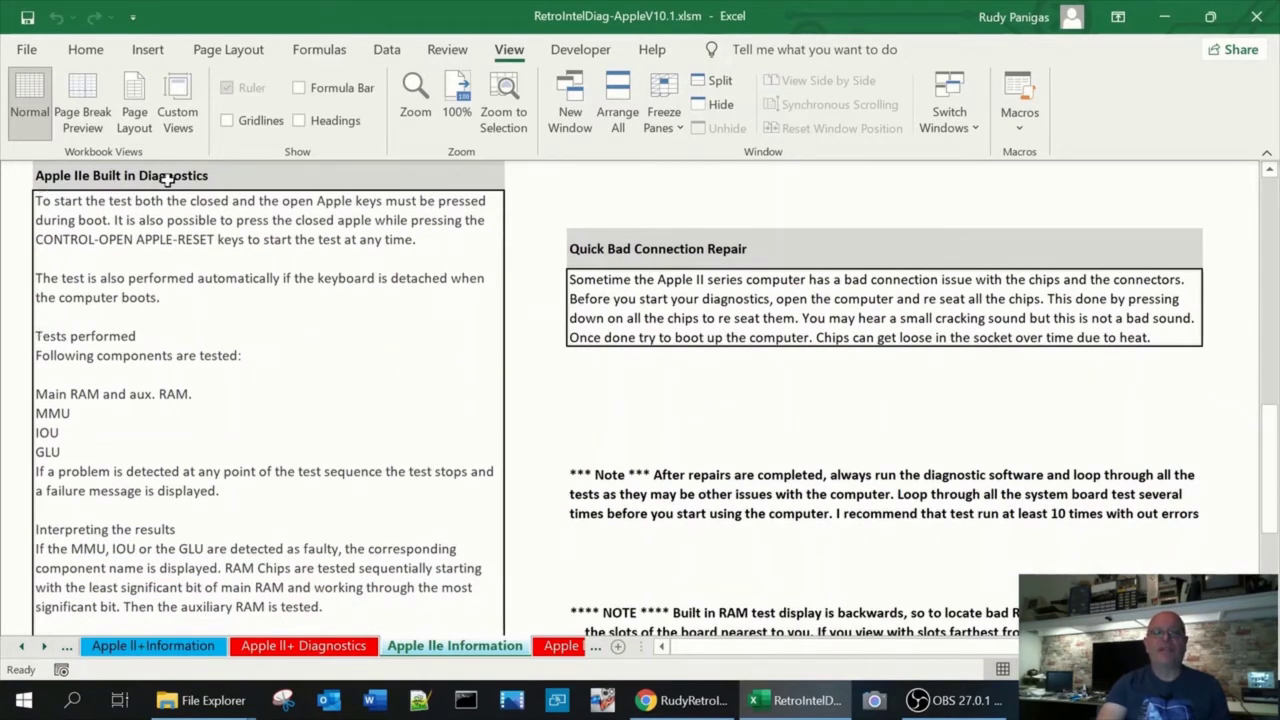
pyautogui.scroll(-6, 263, 349)
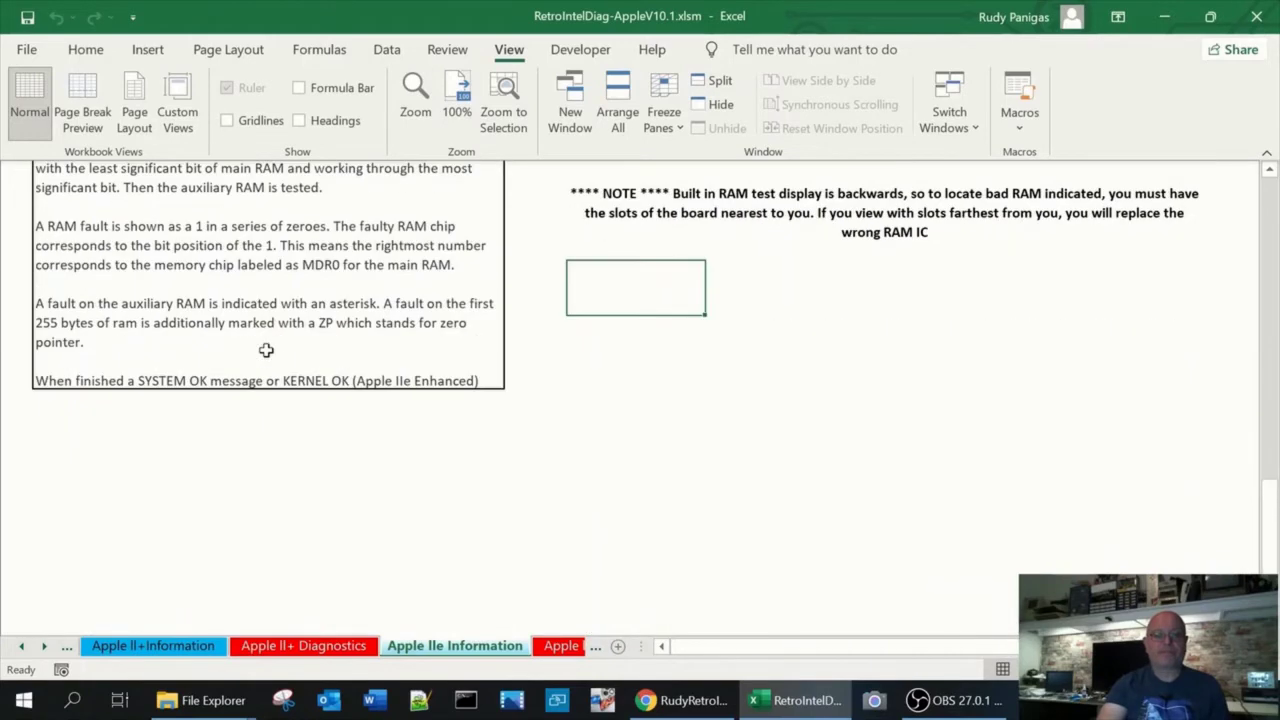
# Open Apple IIe Diagnostics from the dashboard, read its boot, running and display issues, and return to the dashboard.
pyautogui.scroll(9, 266, 347)
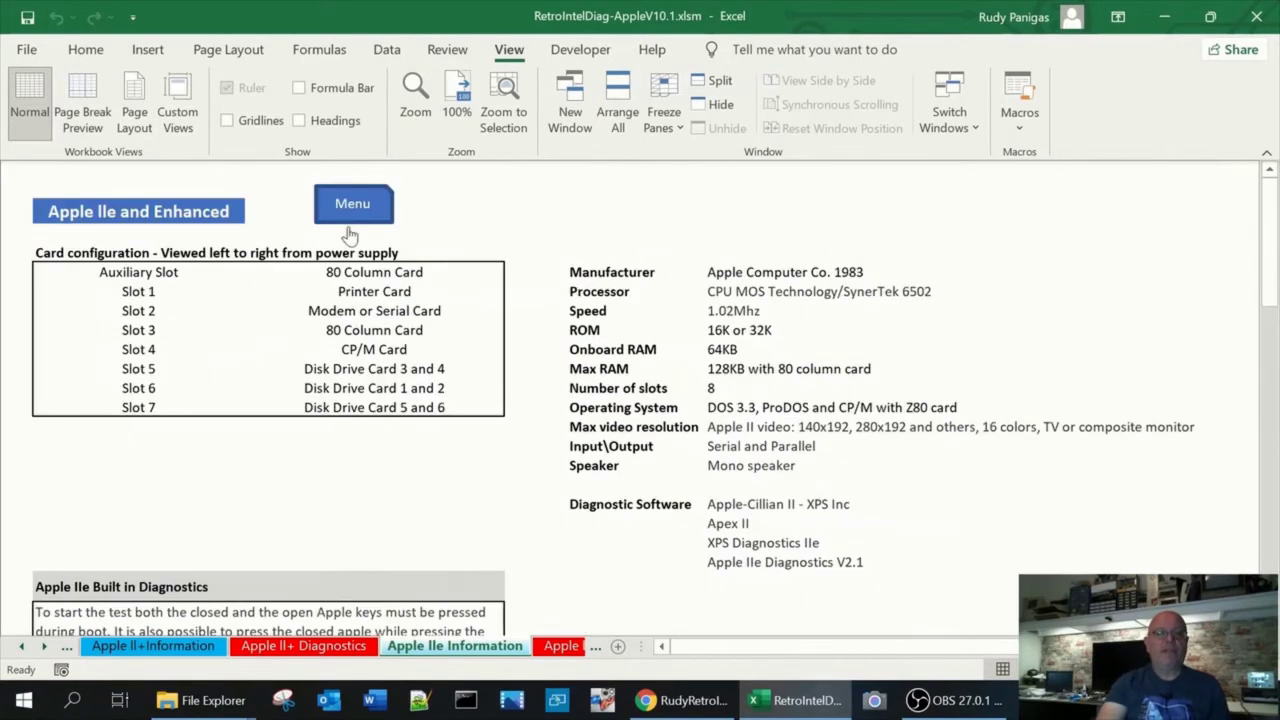
pyautogui.click(348, 222)
pyautogui.click(705, 288)
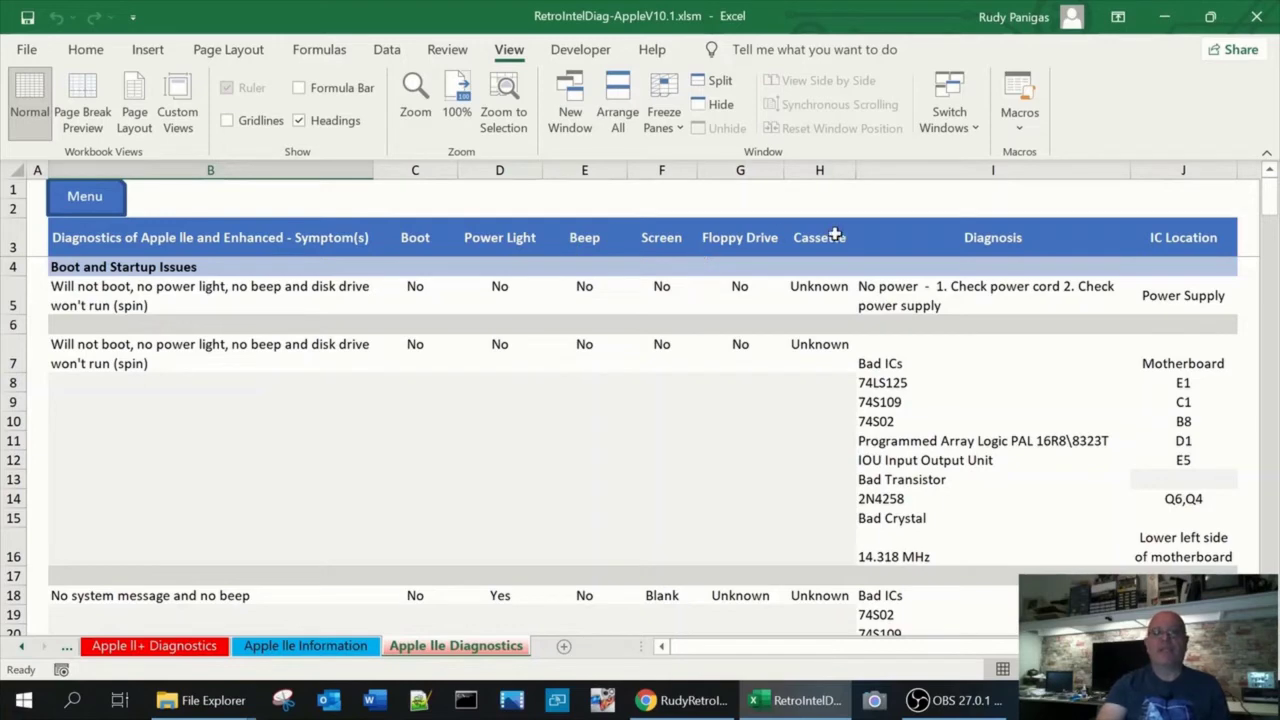
pyautogui.scroll(-13, 692, 425)
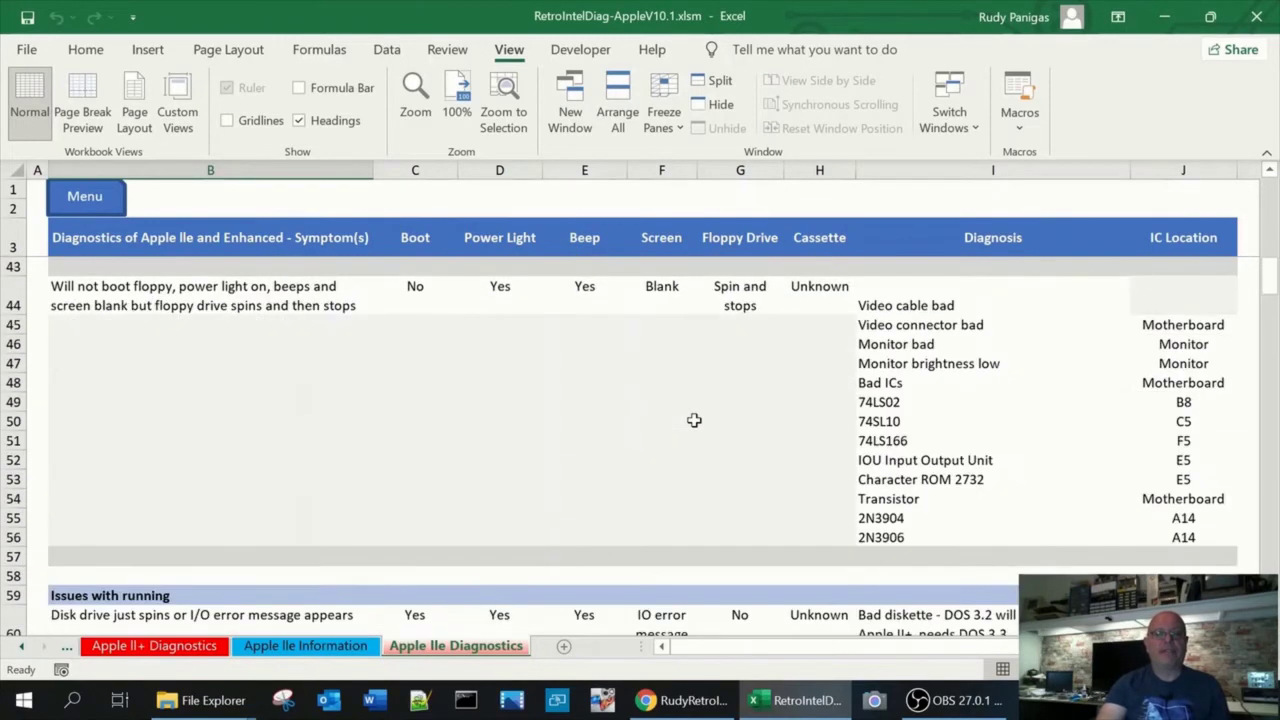
pyautogui.scroll(-9, 694, 420)
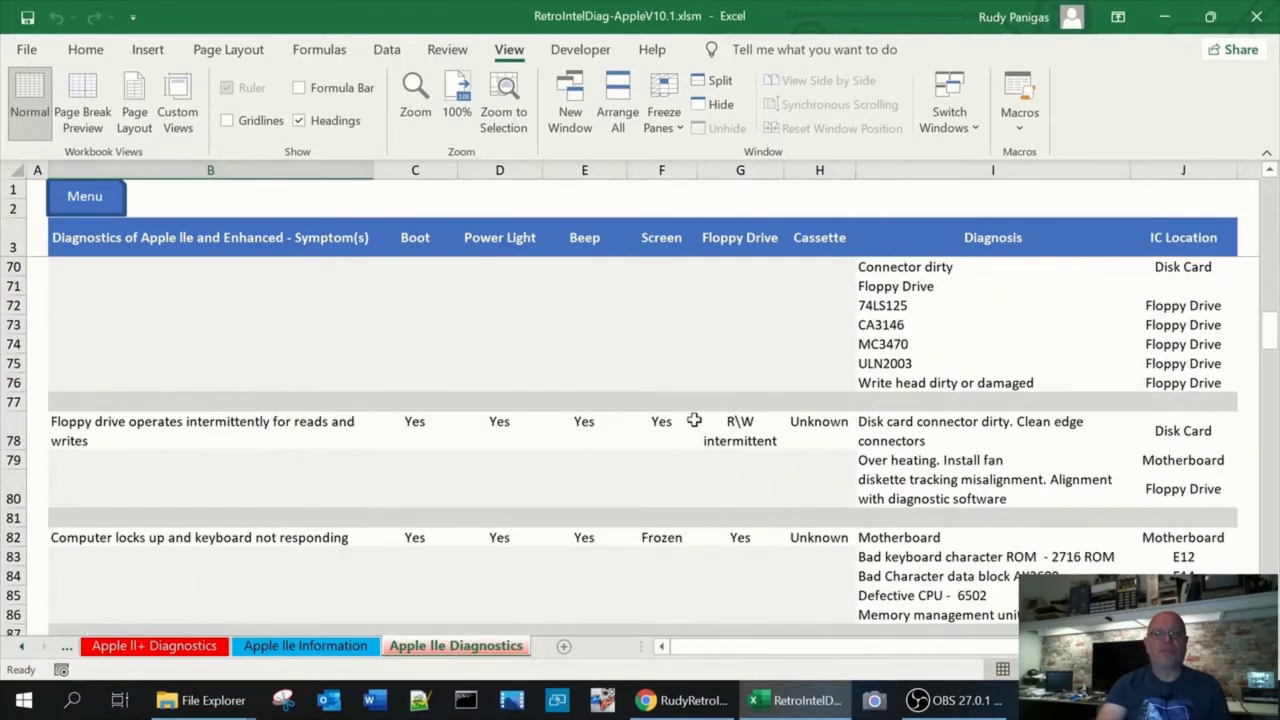
pyautogui.scroll(-2, 693, 420)
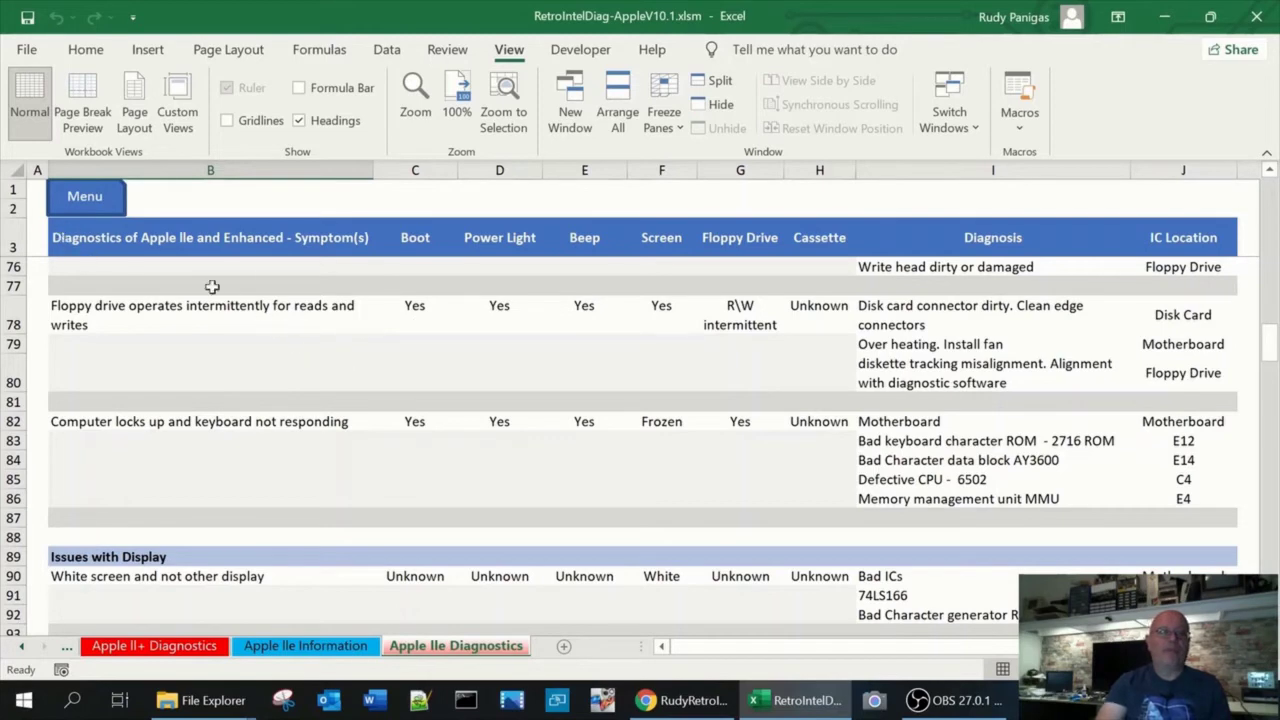
pyautogui.click(88, 204)
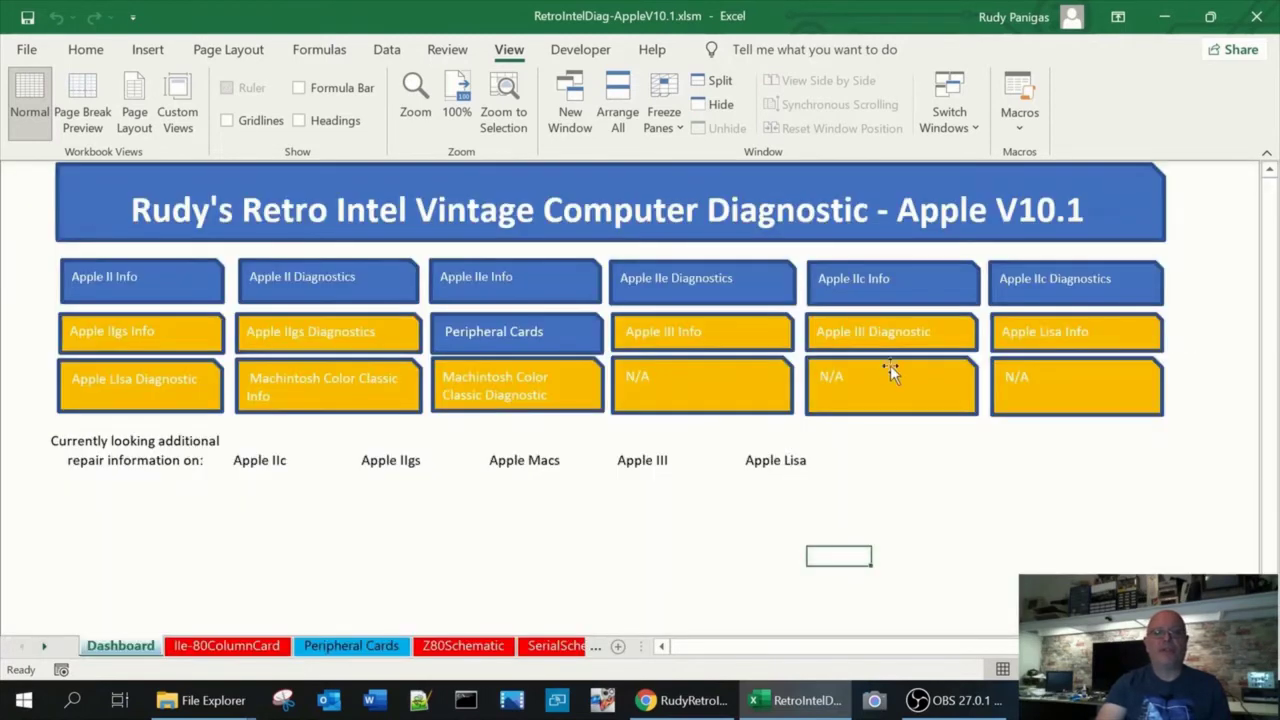
# Open Apple IIc Info and read the bad connection repair note, the specifications and the version table with self-test results.
pyautogui.click(883, 300)
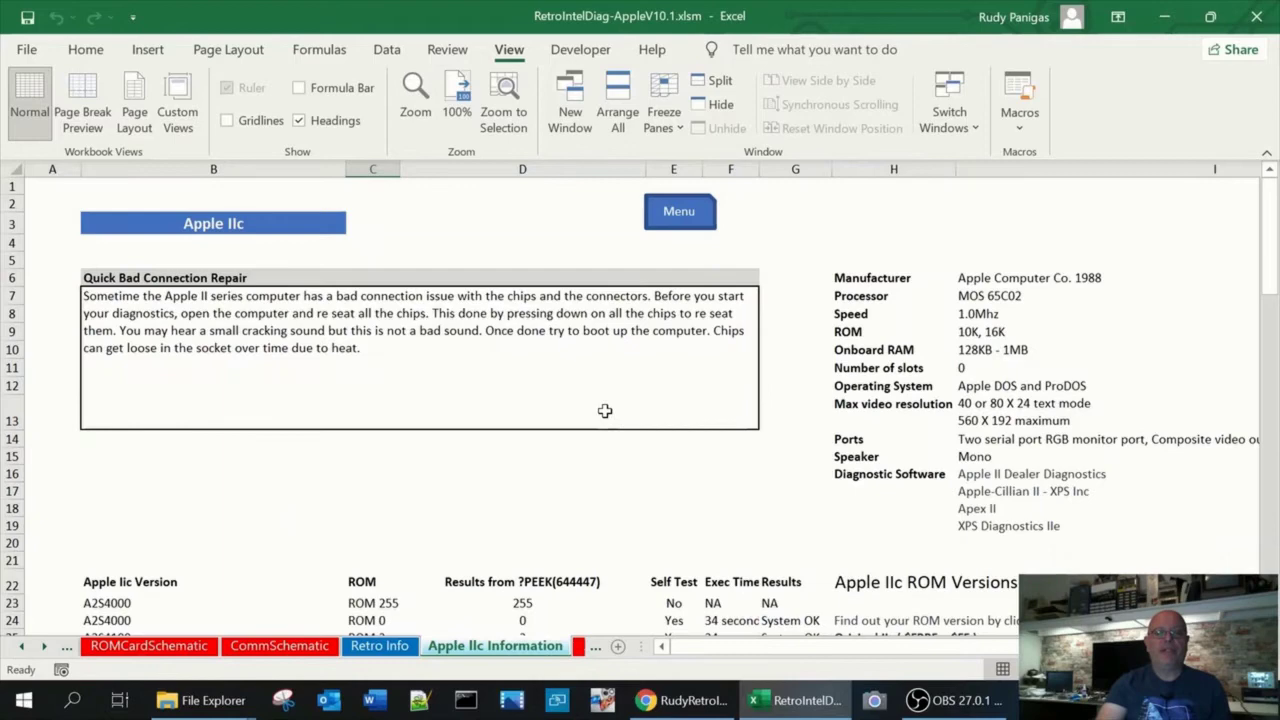
pyautogui.scroll(-3, 604, 410)
pyautogui.scroll(2, 604, 410)
pyautogui.scroll(1, 604, 410)
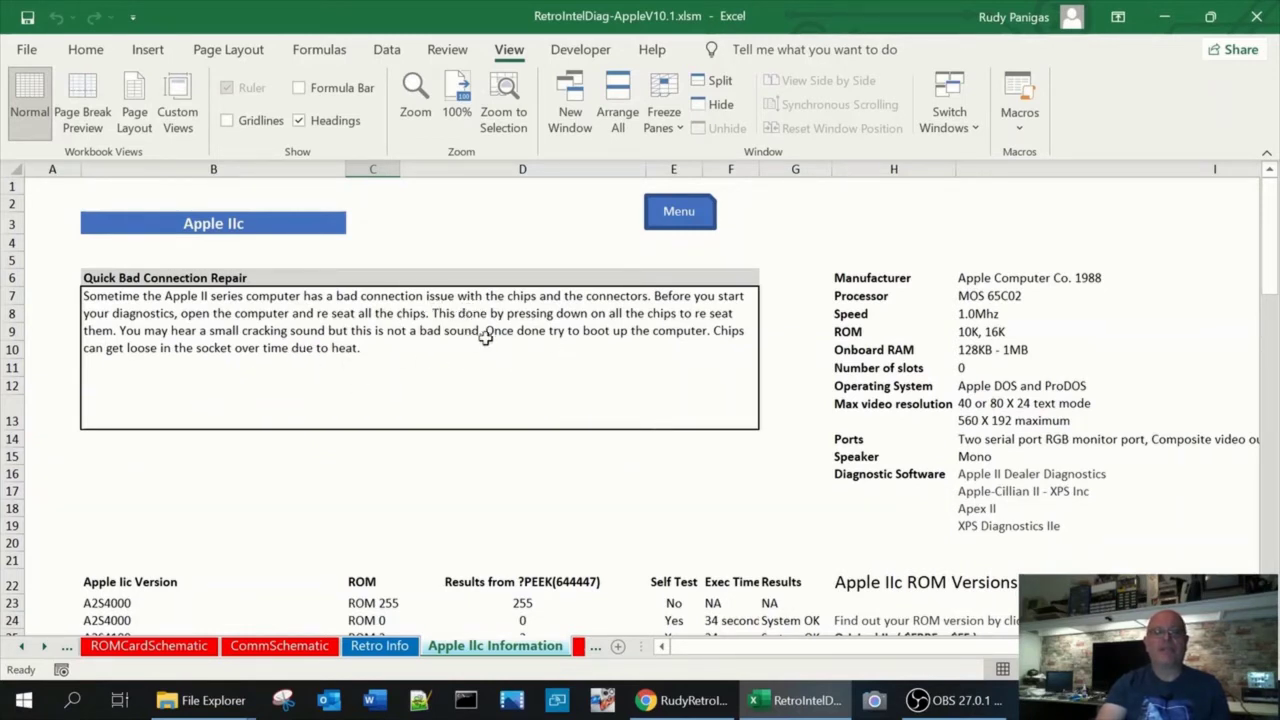
pyautogui.scroll(-4, 478, 351)
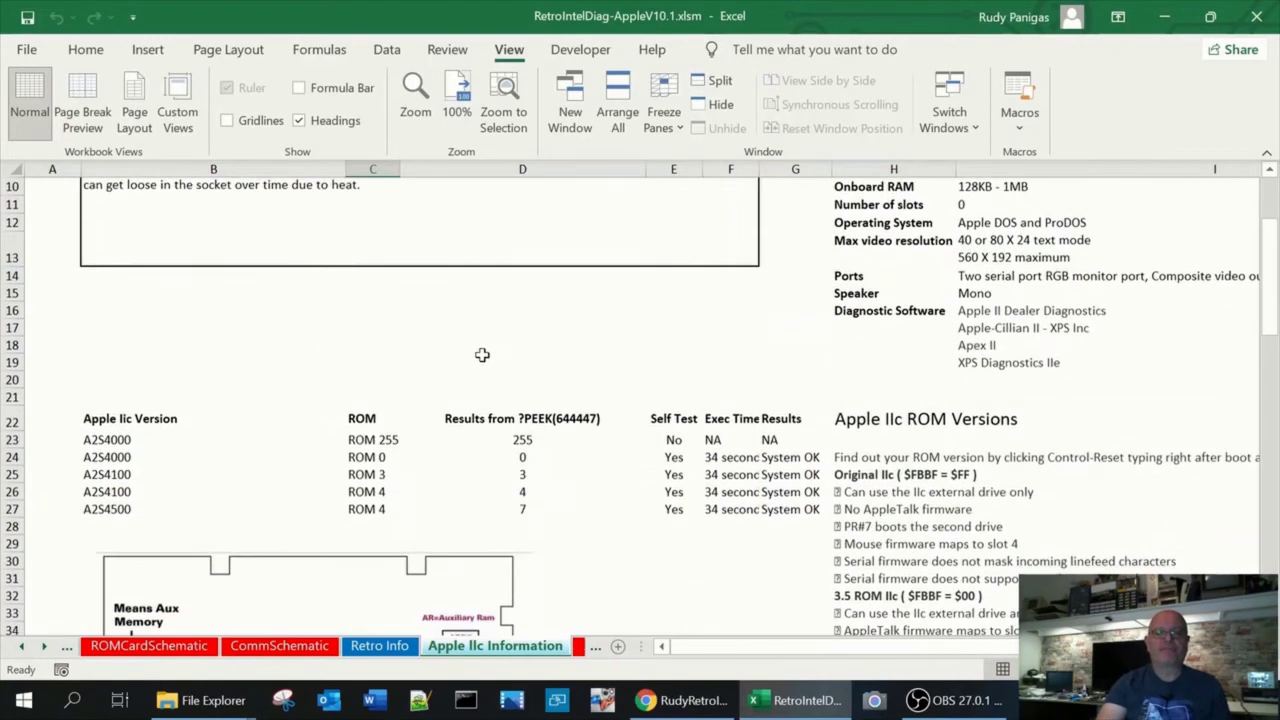
pyautogui.scroll(-1, 482, 352)
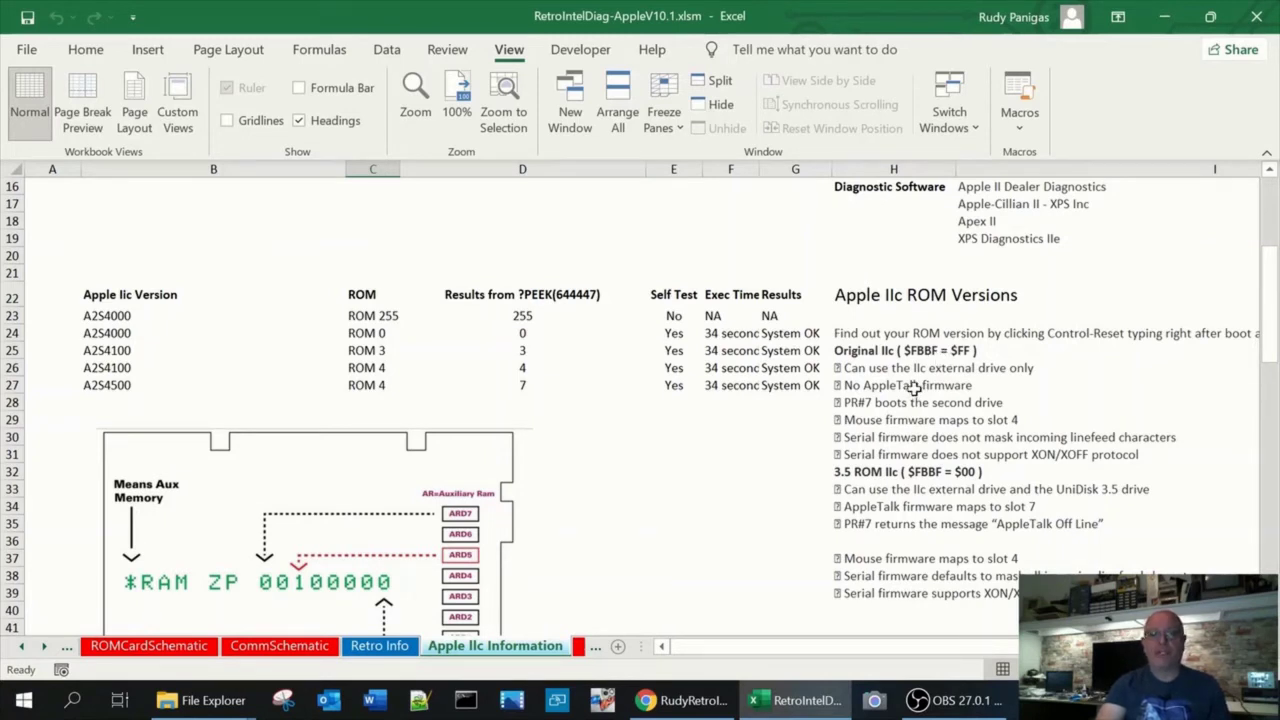
# Read the Apple IIc ROM Versions notes from the Original IIc through the Revised Memory-Expandable IIc.
pyautogui.scroll(-2, 880, 388)
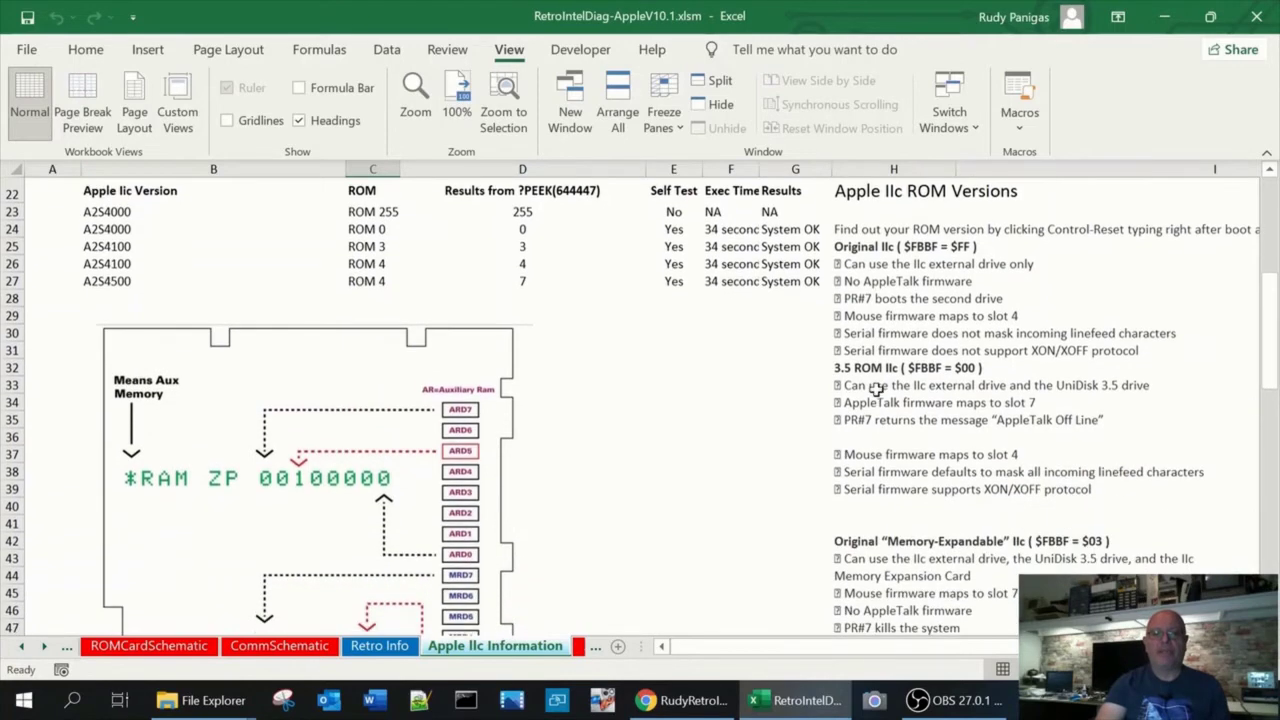
pyautogui.scroll(-1, 878, 376)
pyautogui.scroll(1, 860, 370)
pyautogui.scroll(-2, 910, 392)
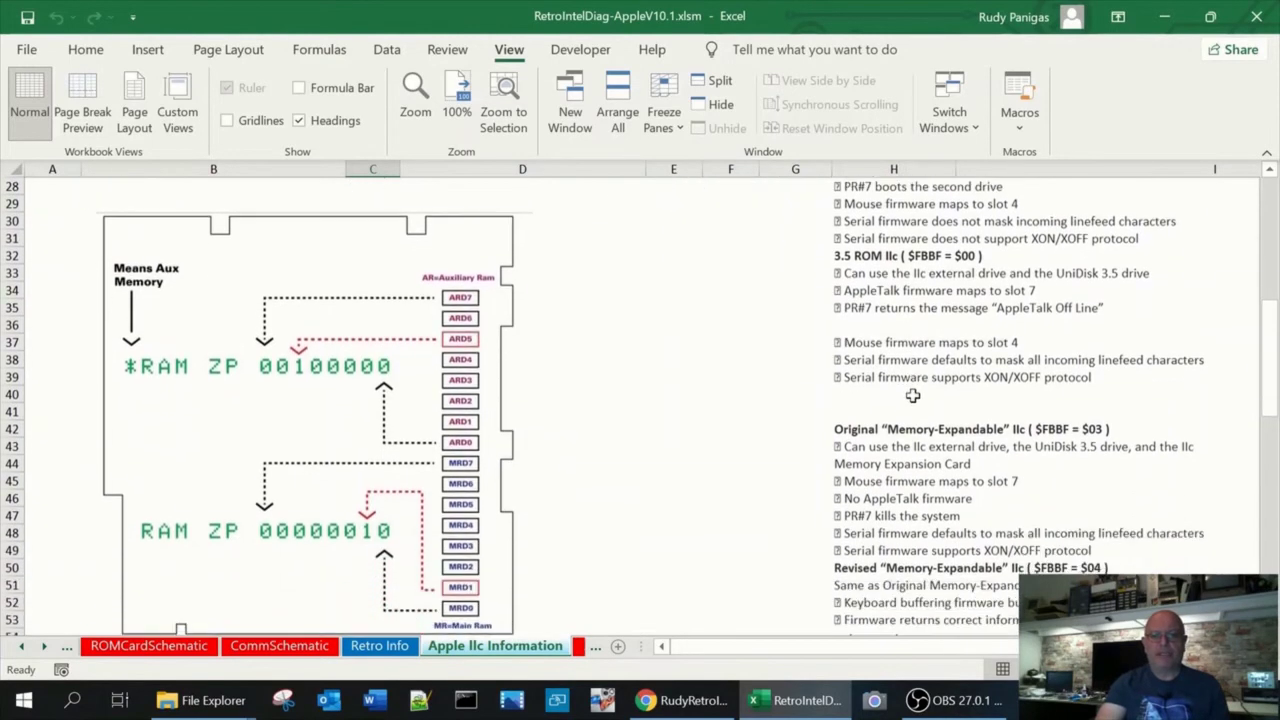
pyautogui.scroll(1, 910, 385)
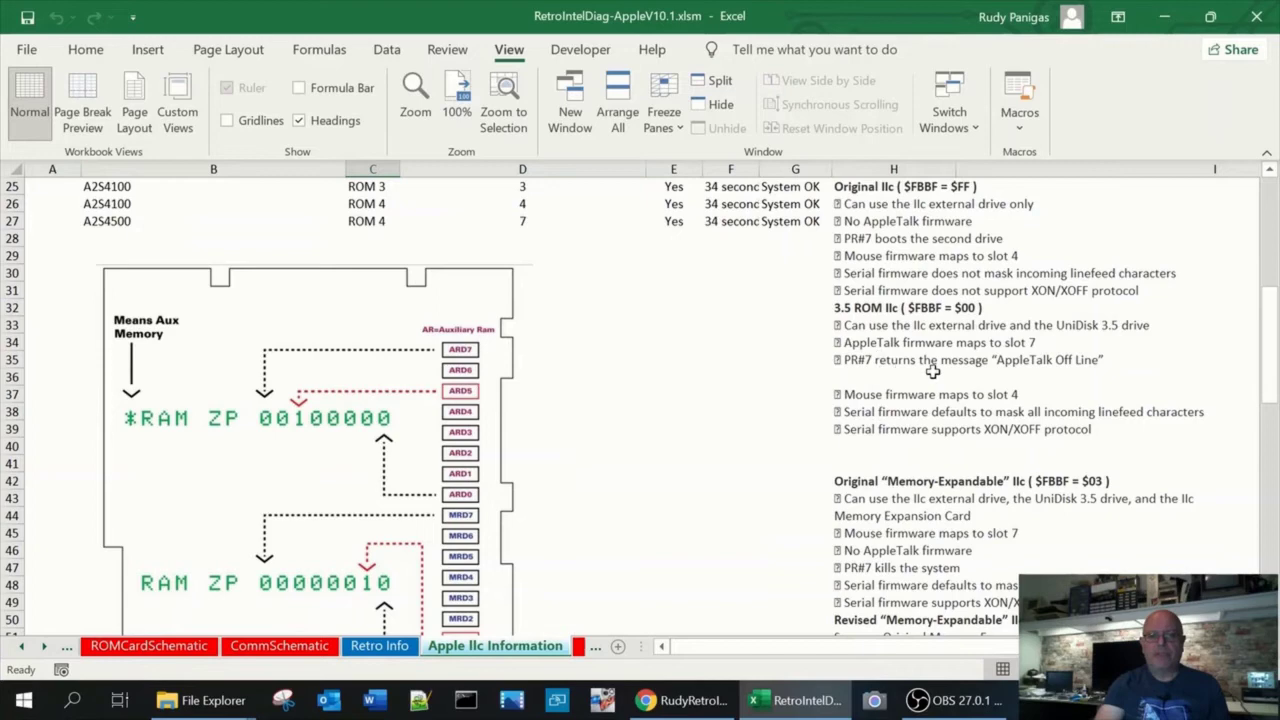
pyautogui.scroll(-1, 928, 372)
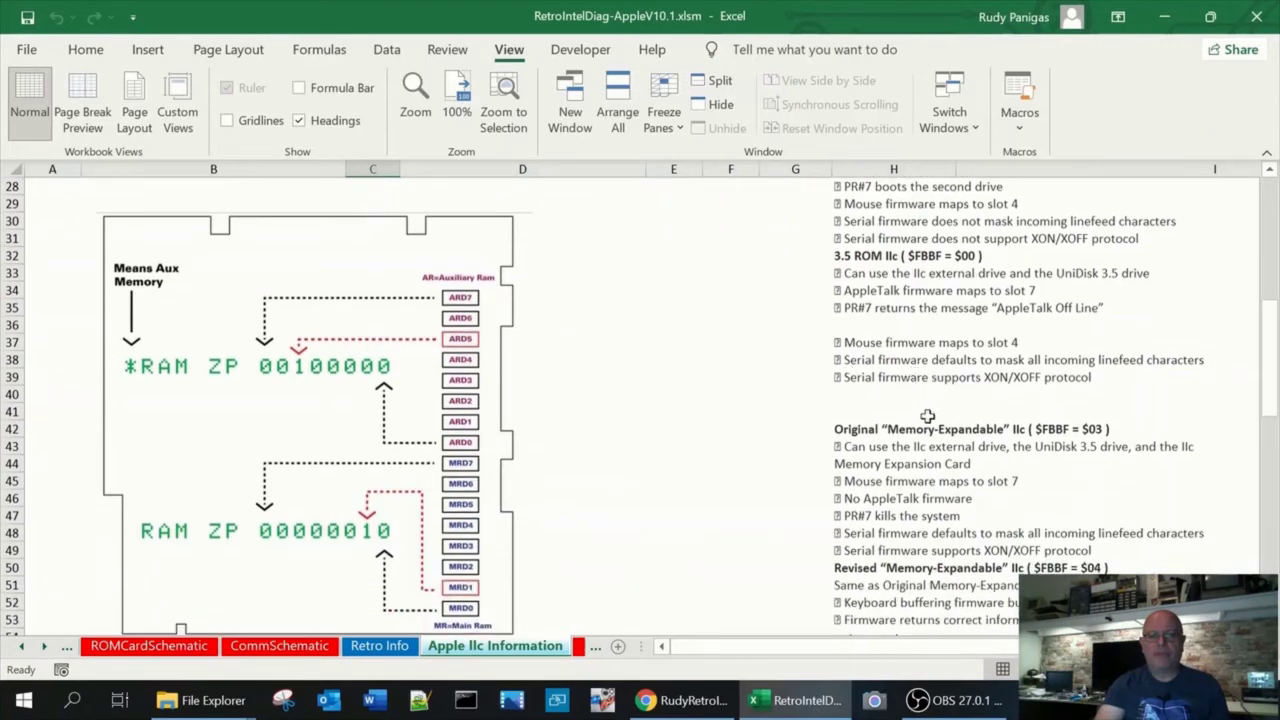
pyautogui.scroll(-1, 928, 416)
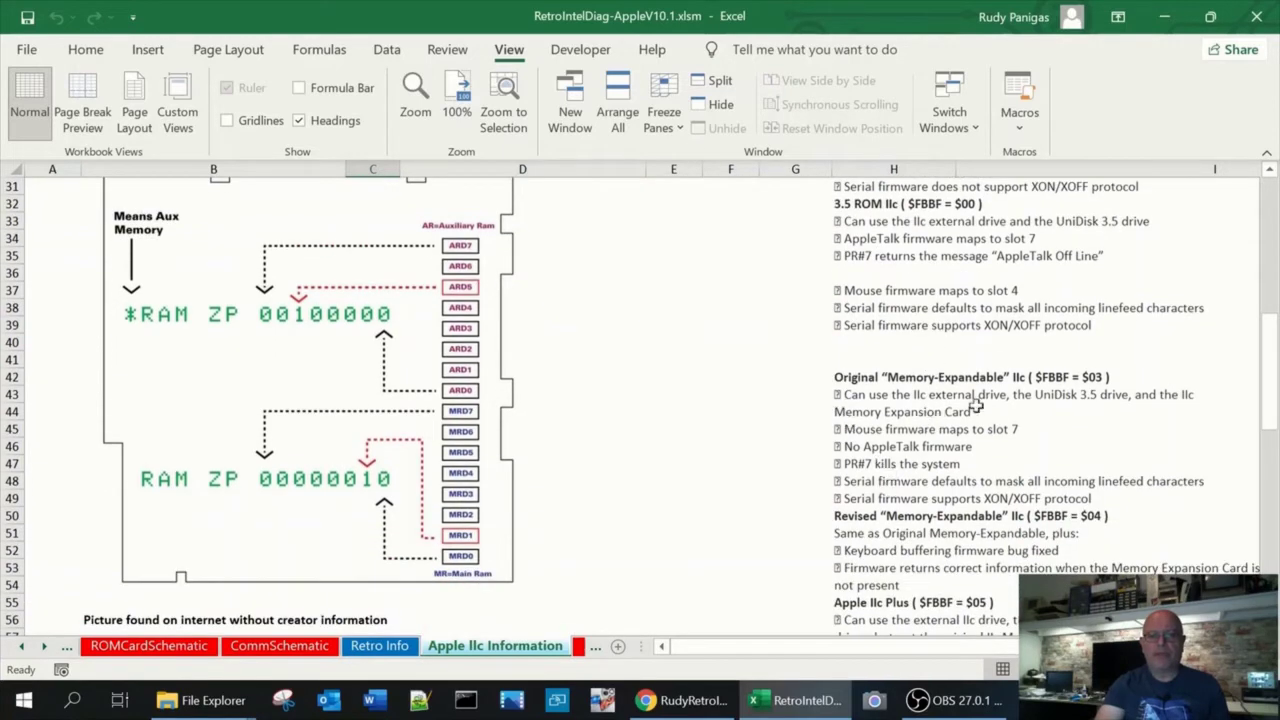
# Examine the Apple IIc diagram mapping RAM test digits to the auxiliary and main RAM chips, and return to the dashboard.
pyautogui.scroll(4, 654, 389)
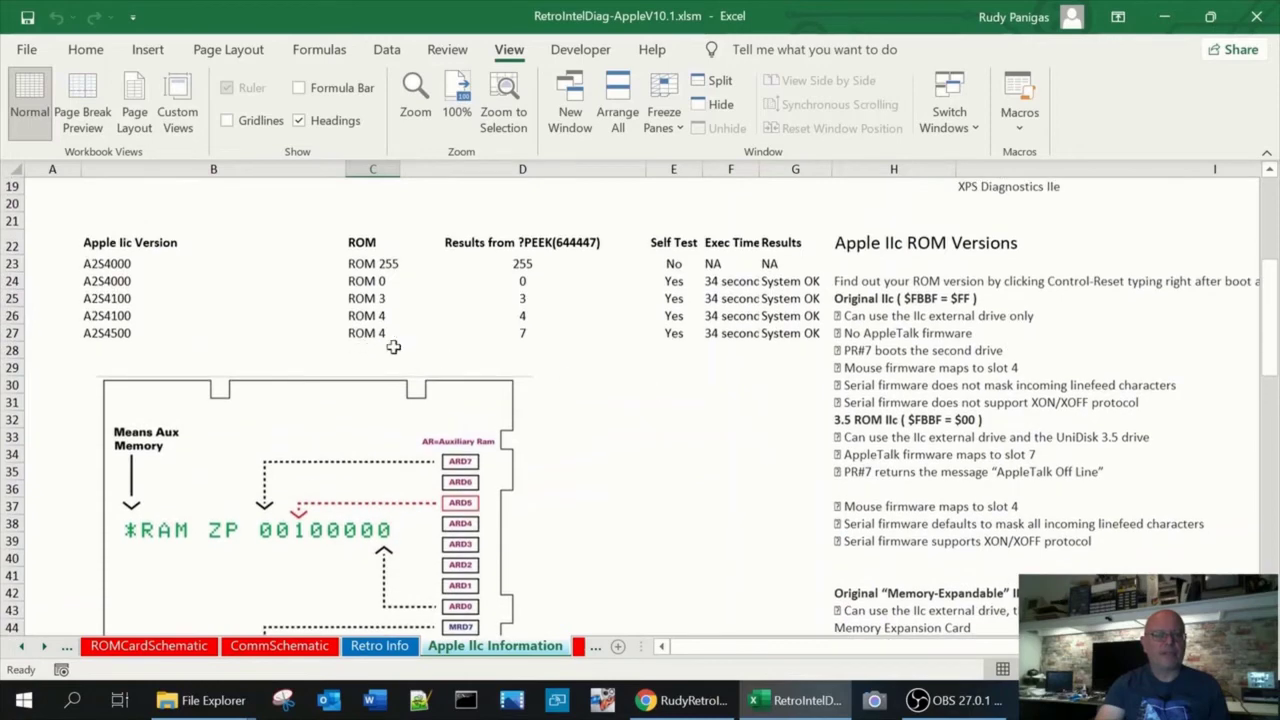
pyautogui.scroll(-3, 651, 422)
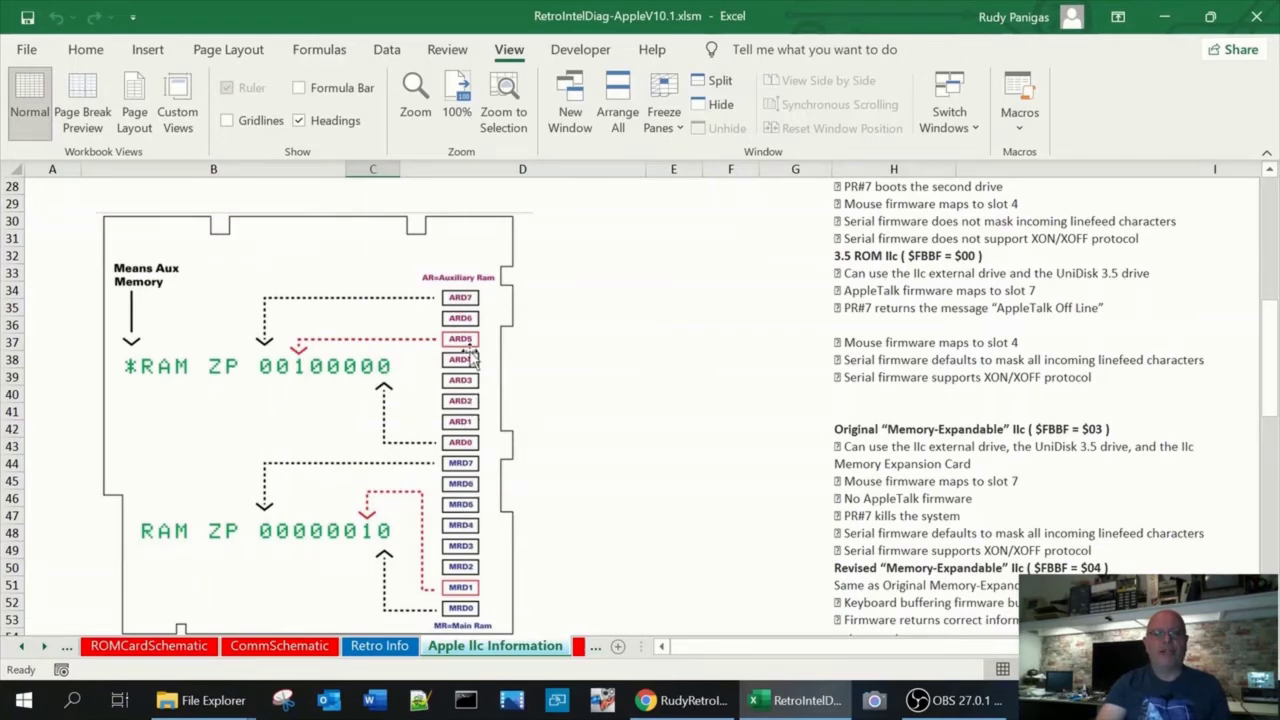
pyautogui.scroll(-3, 468, 345)
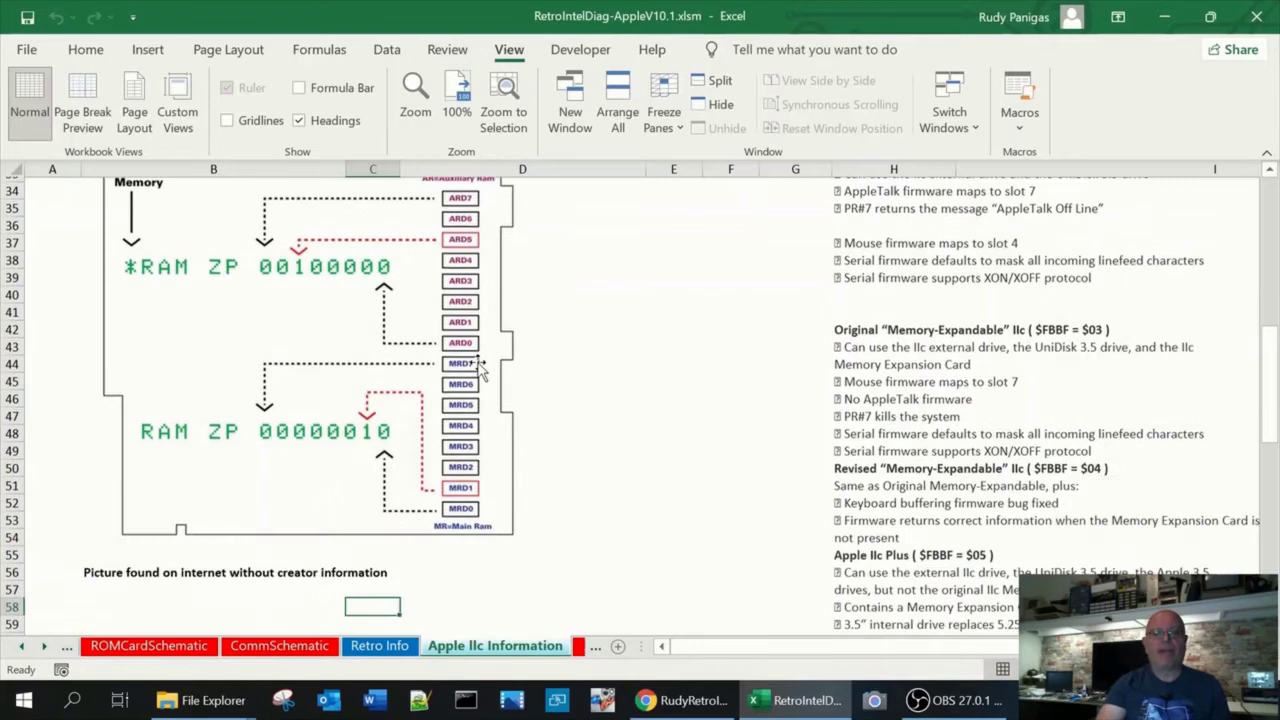
pyautogui.scroll(3, 468, 358)
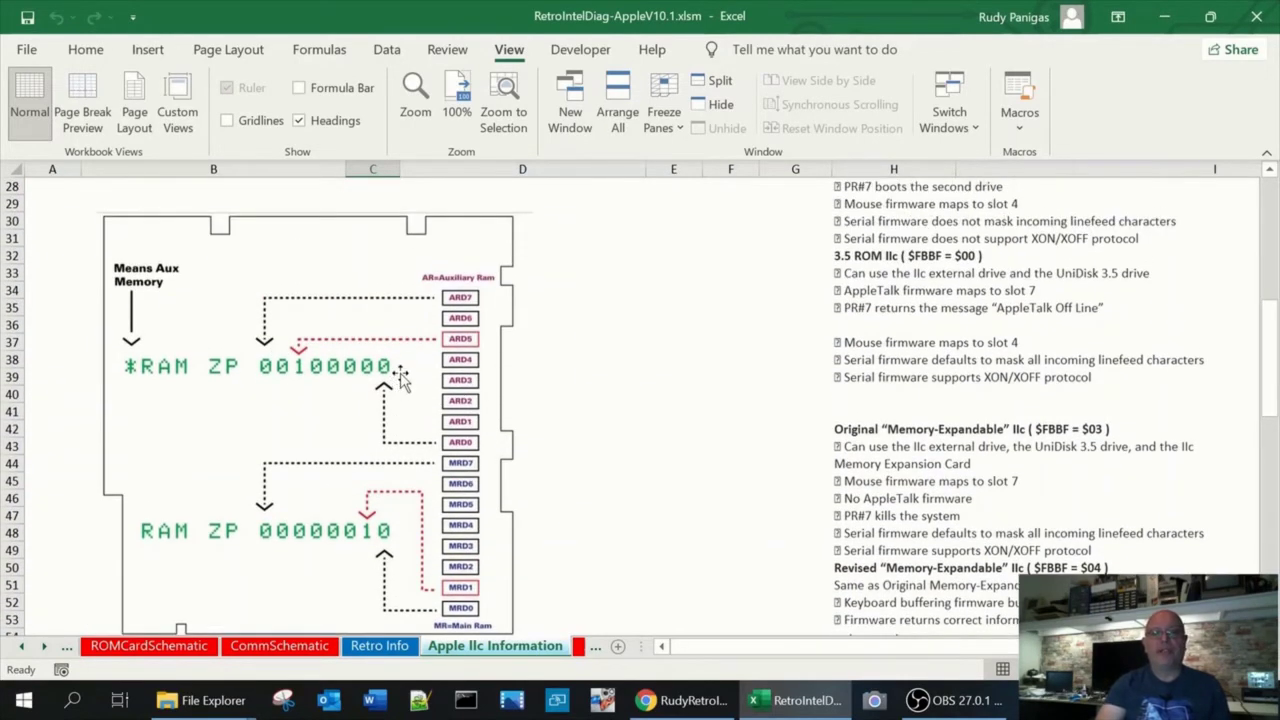
pyautogui.scroll(-1, 400, 375)
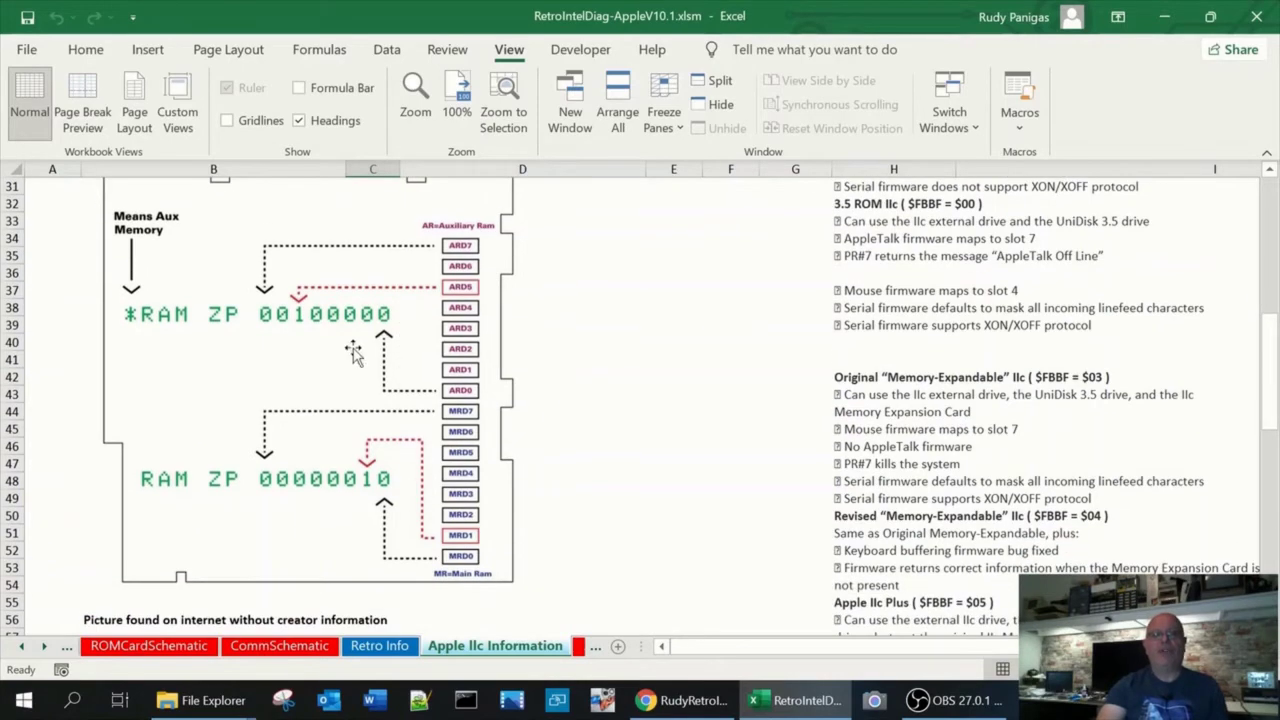
pyautogui.scroll(-1, 245, 572)
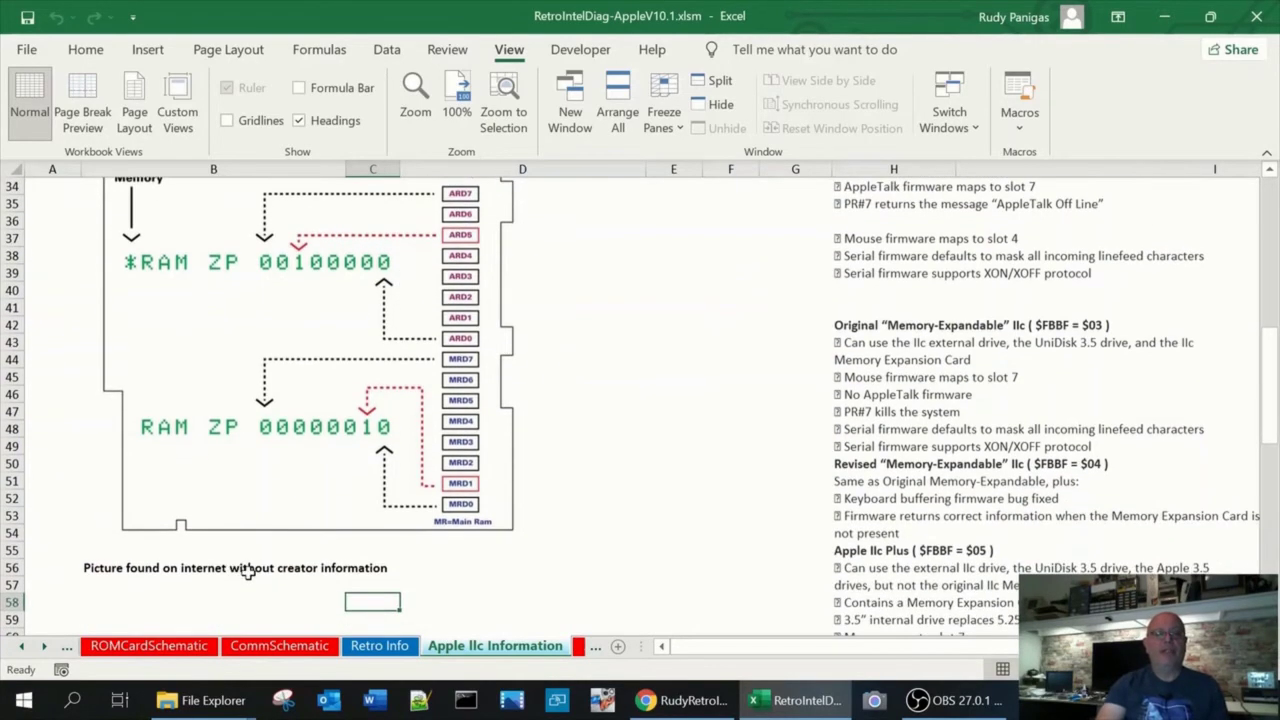
pyautogui.scroll(11, 383, 533)
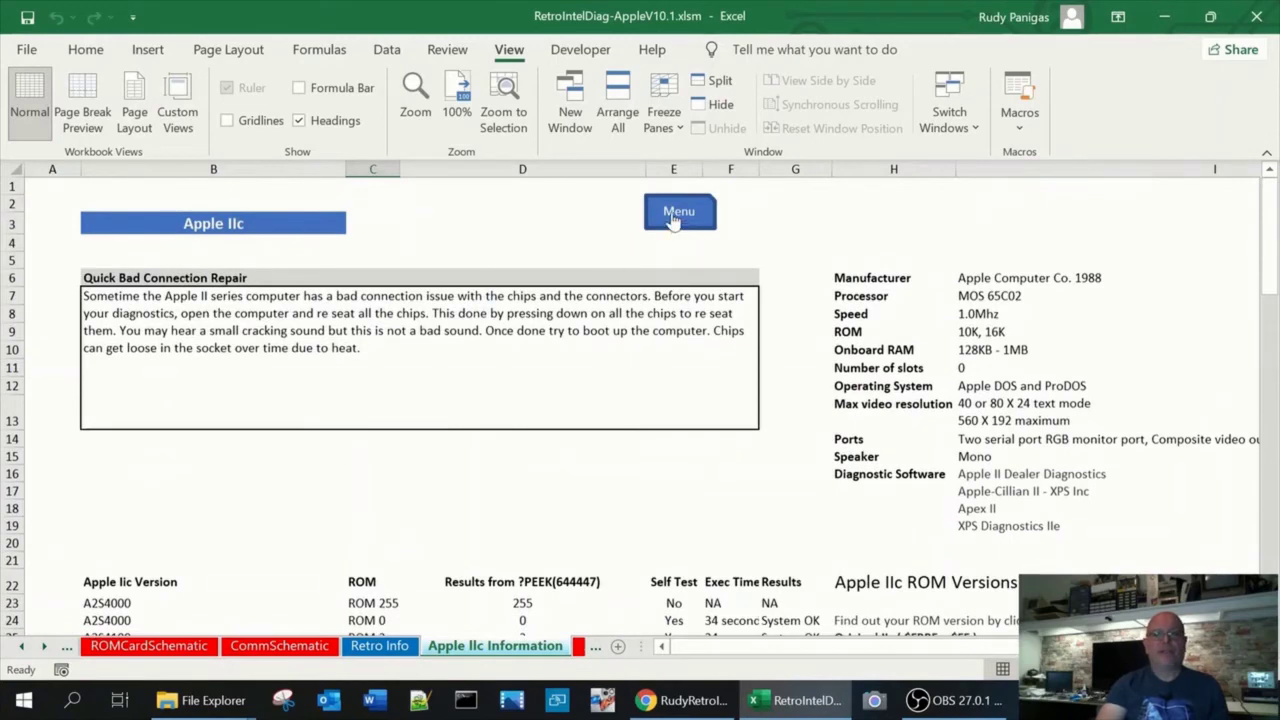
pyautogui.click(676, 220)
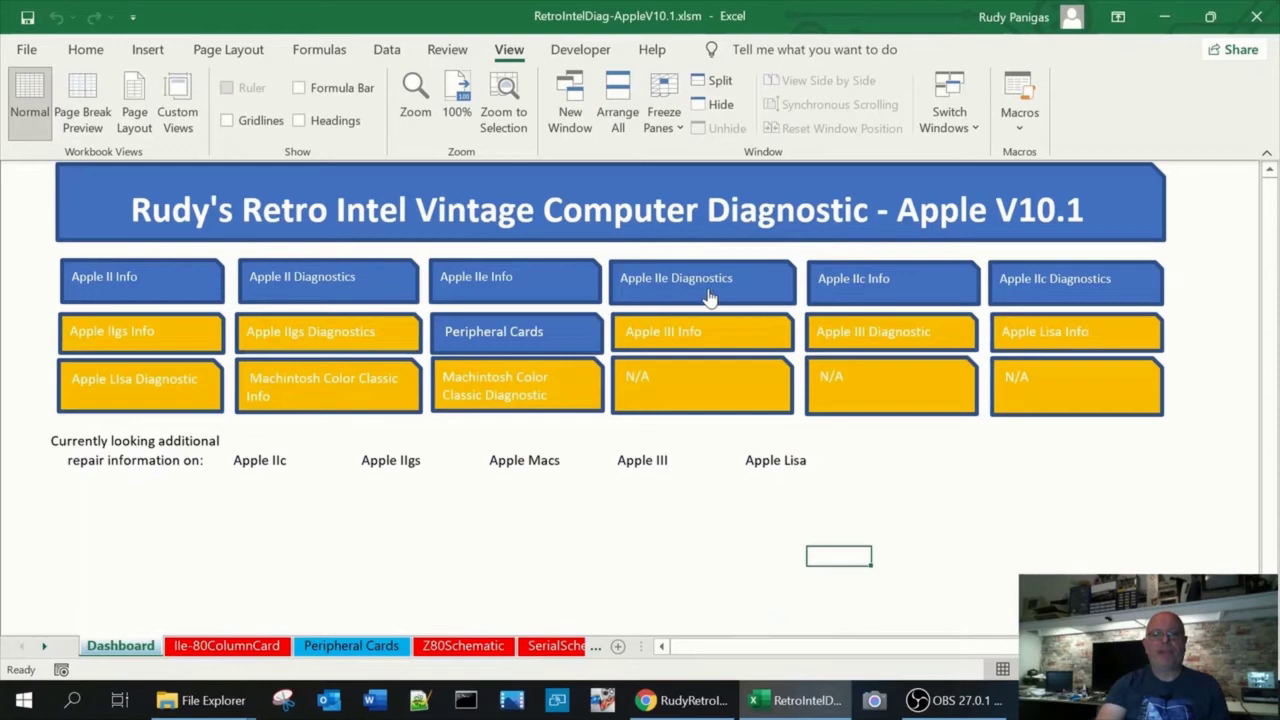
# Open Peripheral Cards from the dashboard and look over the sheet from the Z80 Processor Card entry back up to the ROM Card section.
pyautogui.click(1049, 292)
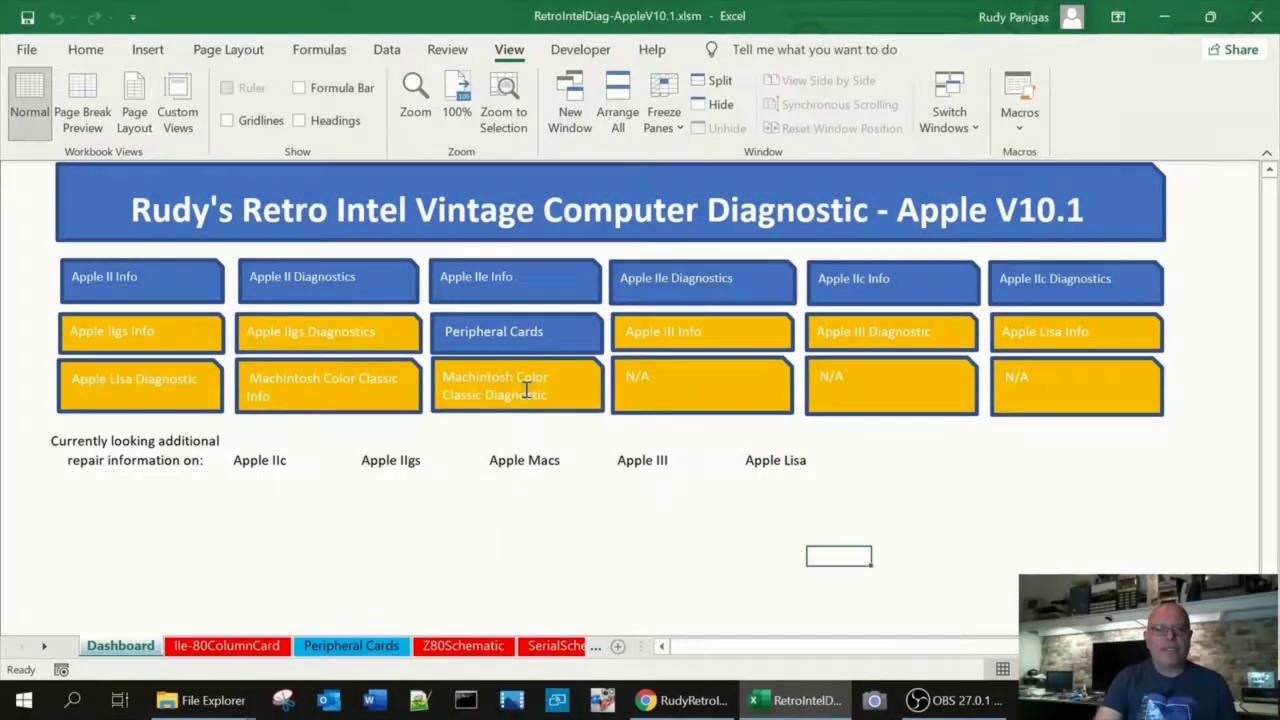
pyautogui.click(500, 334)
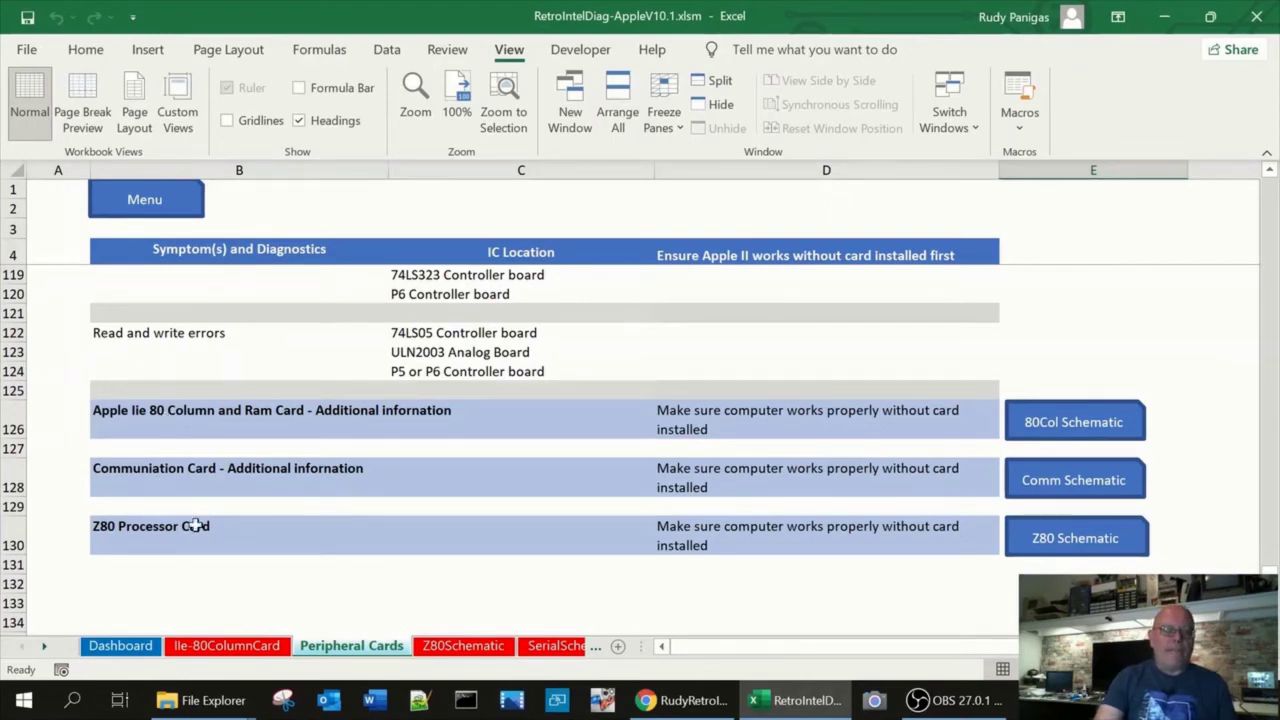
pyautogui.scroll(-1, 180, 511)
pyautogui.scroll(2, 178, 503)
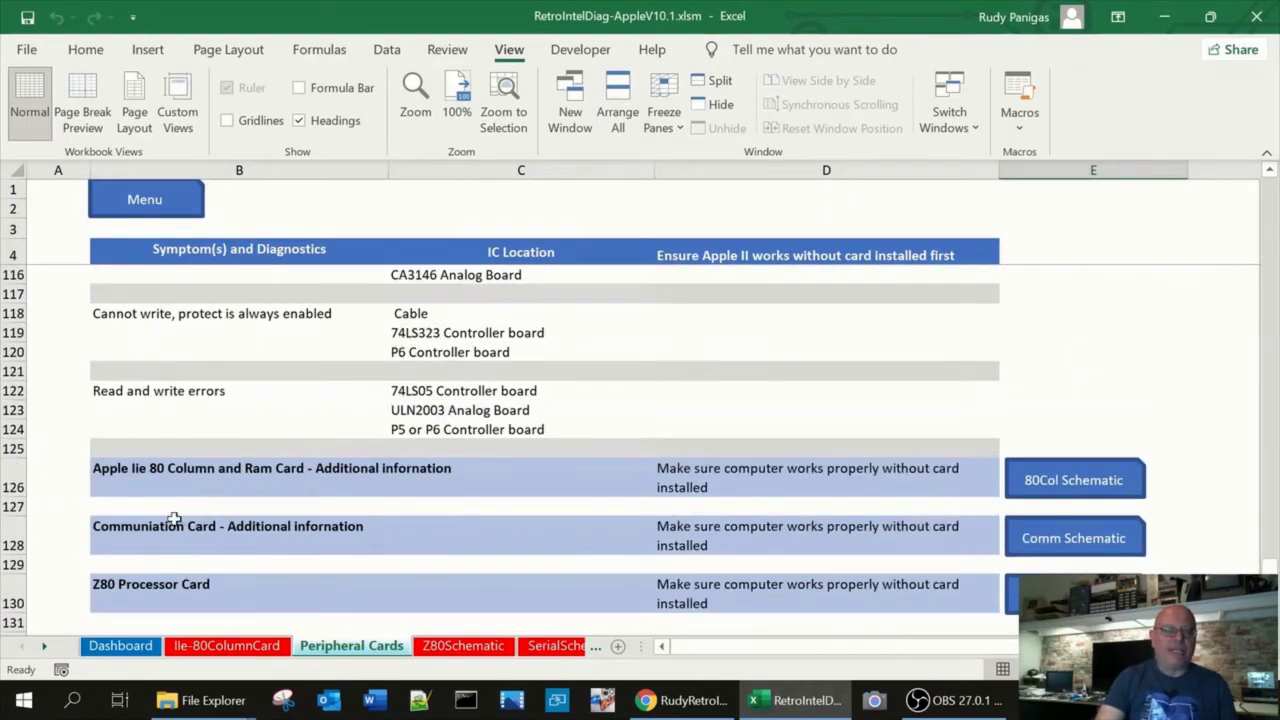
pyautogui.scroll(20, 174, 520)
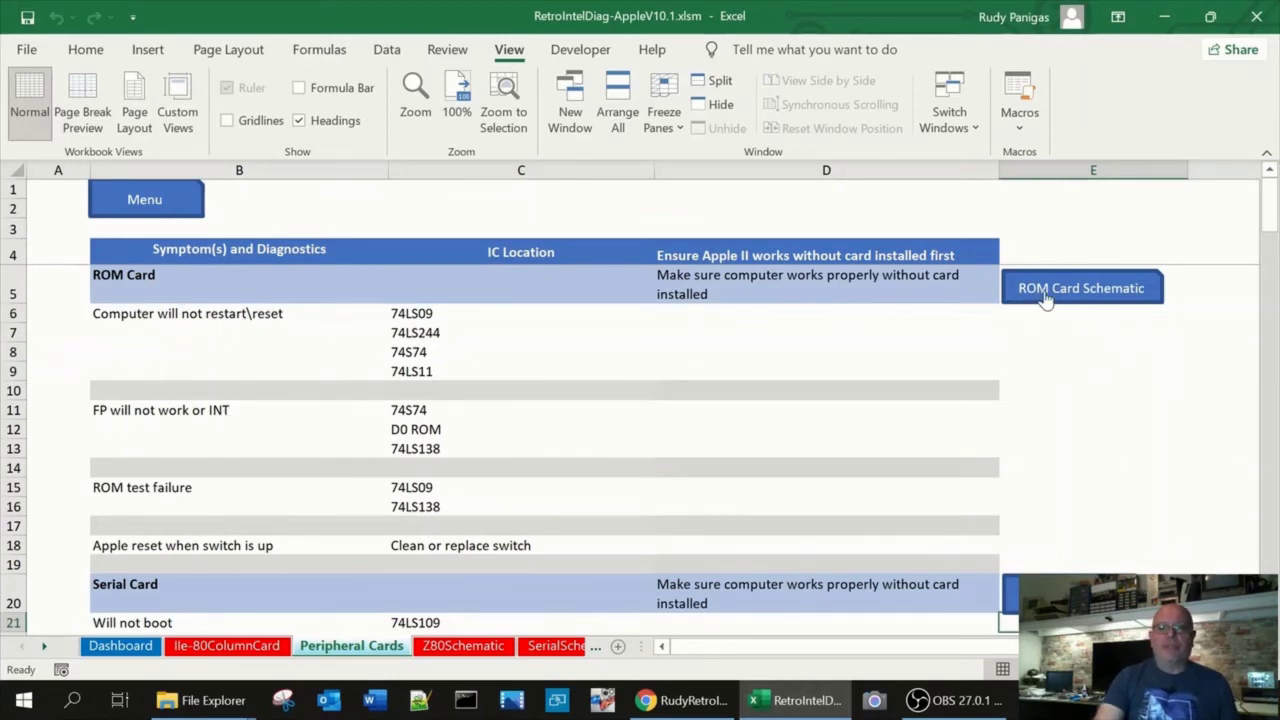
# Open the ROM Card schematic, examine the circuit drawing, and go back to the Peripheral Cards sheet.
pyautogui.click(1077, 296)
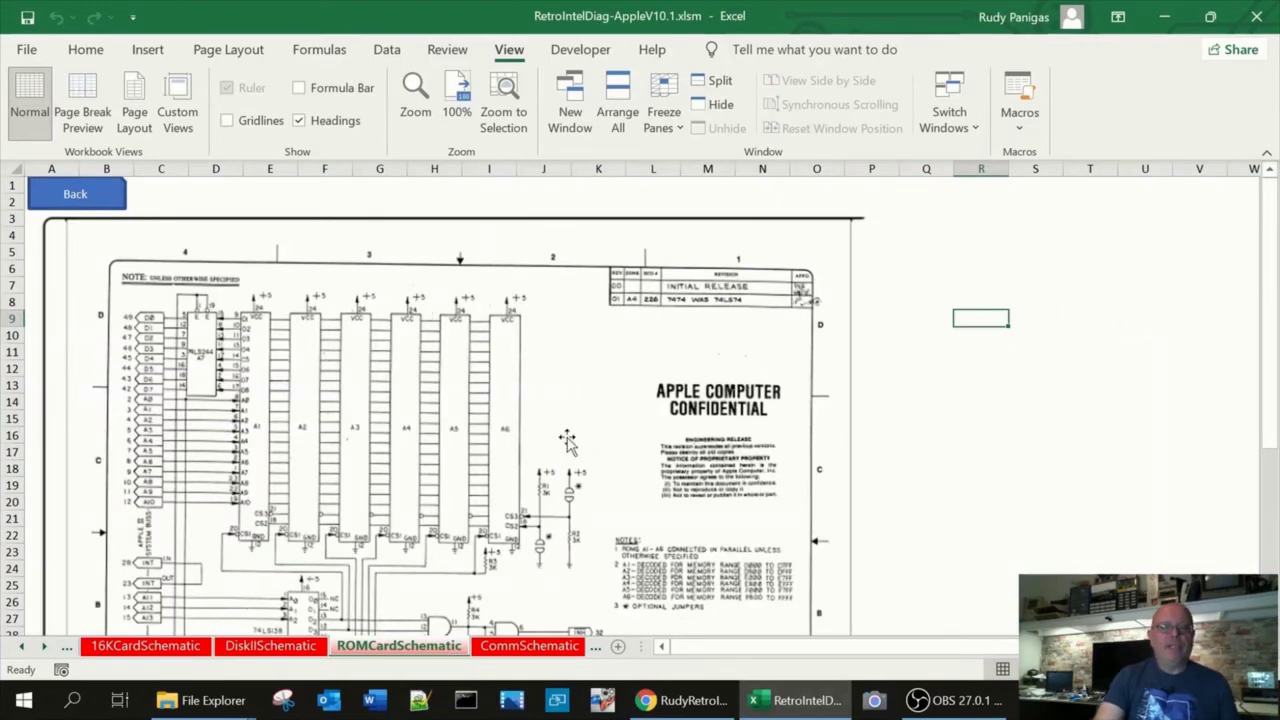
pyautogui.scroll(-5, 561, 432)
pyautogui.scroll(4, 561, 432)
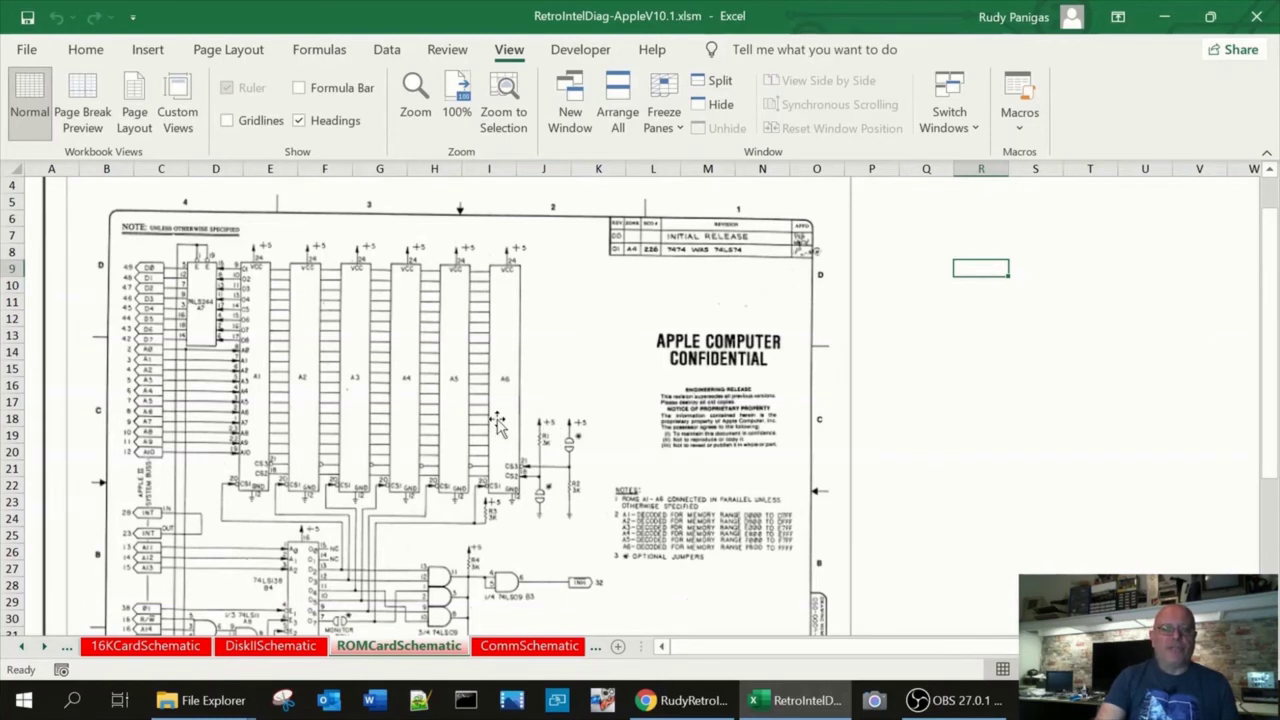
pyautogui.scroll(1, 497, 424)
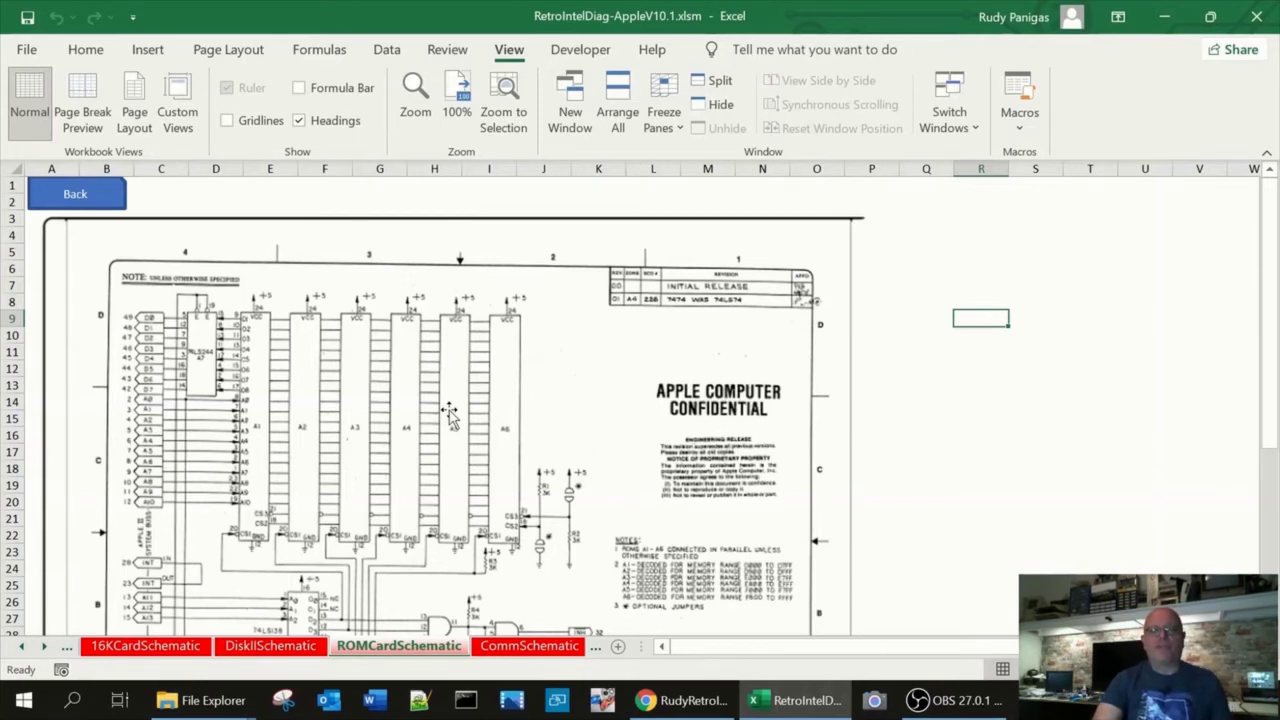
pyautogui.click(66, 200)
# Review the Serial Card, Parallel Card and Language Card symptoms with their suspect ICs on the Peripheral Cards sheet.
pyautogui.scroll(-4, 309, 354)
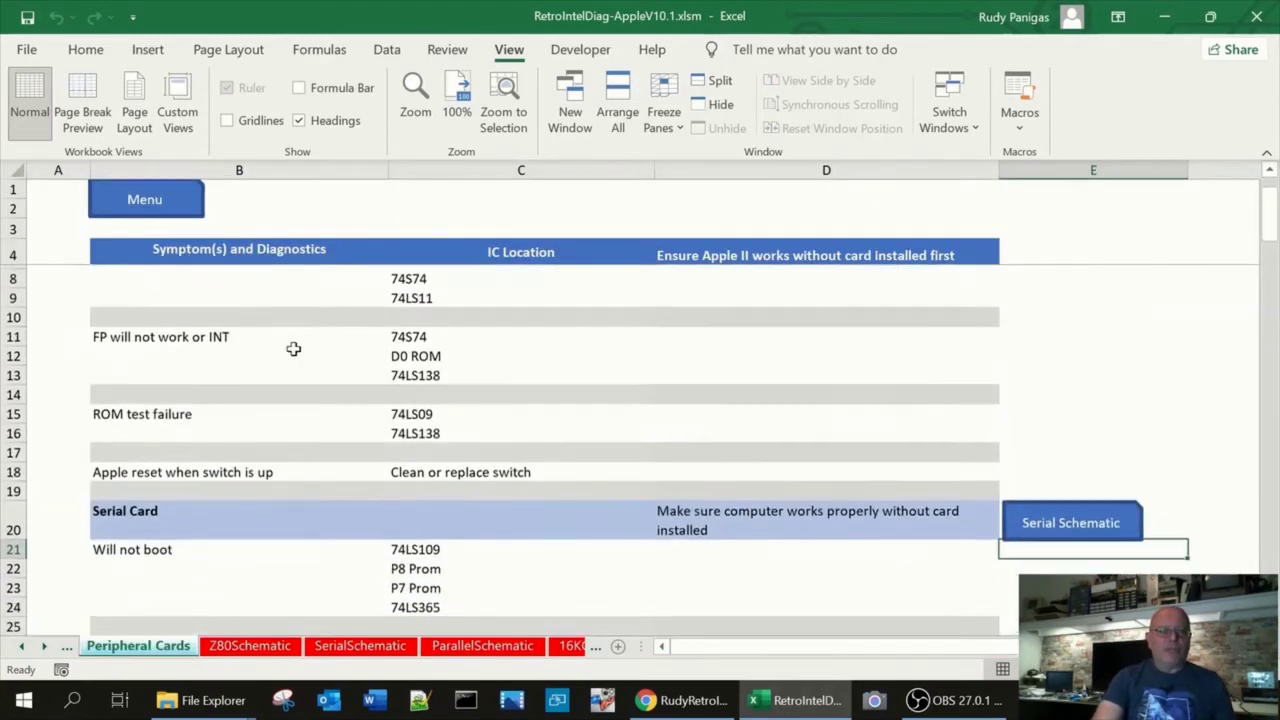
pyautogui.scroll(-5, 428, 453)
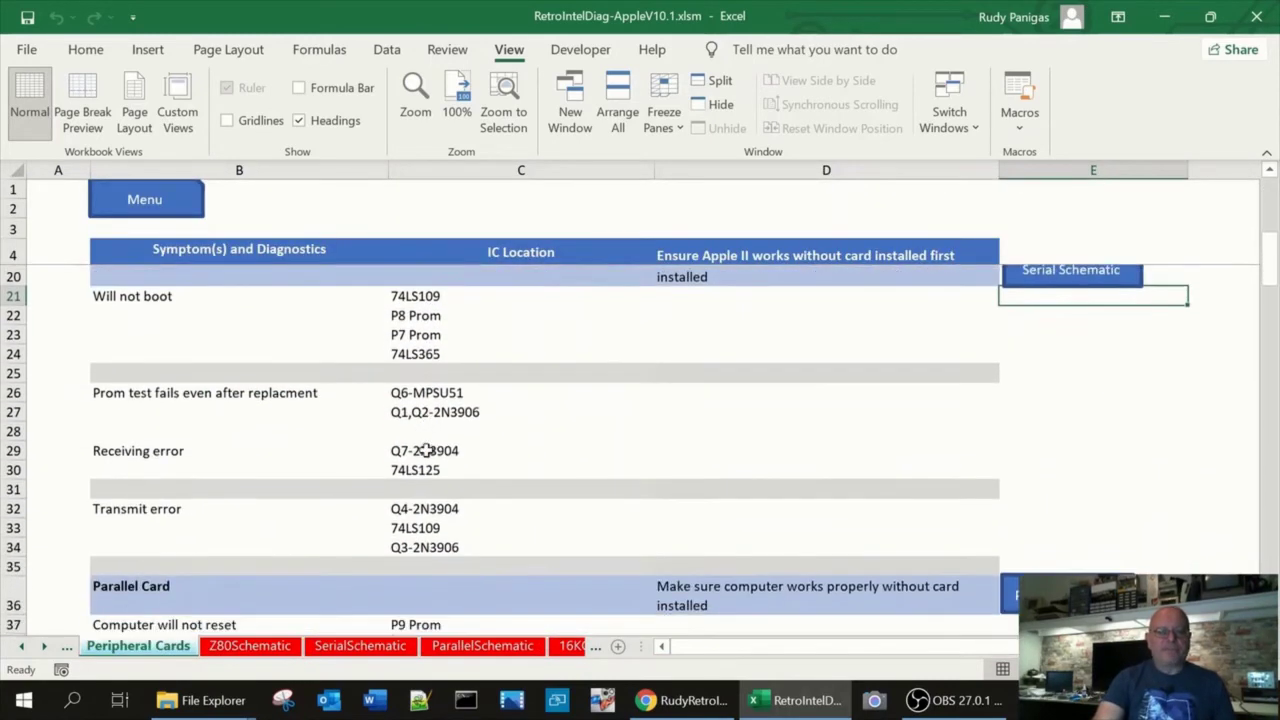
pyautogui.scroll(-5, 531, 434)
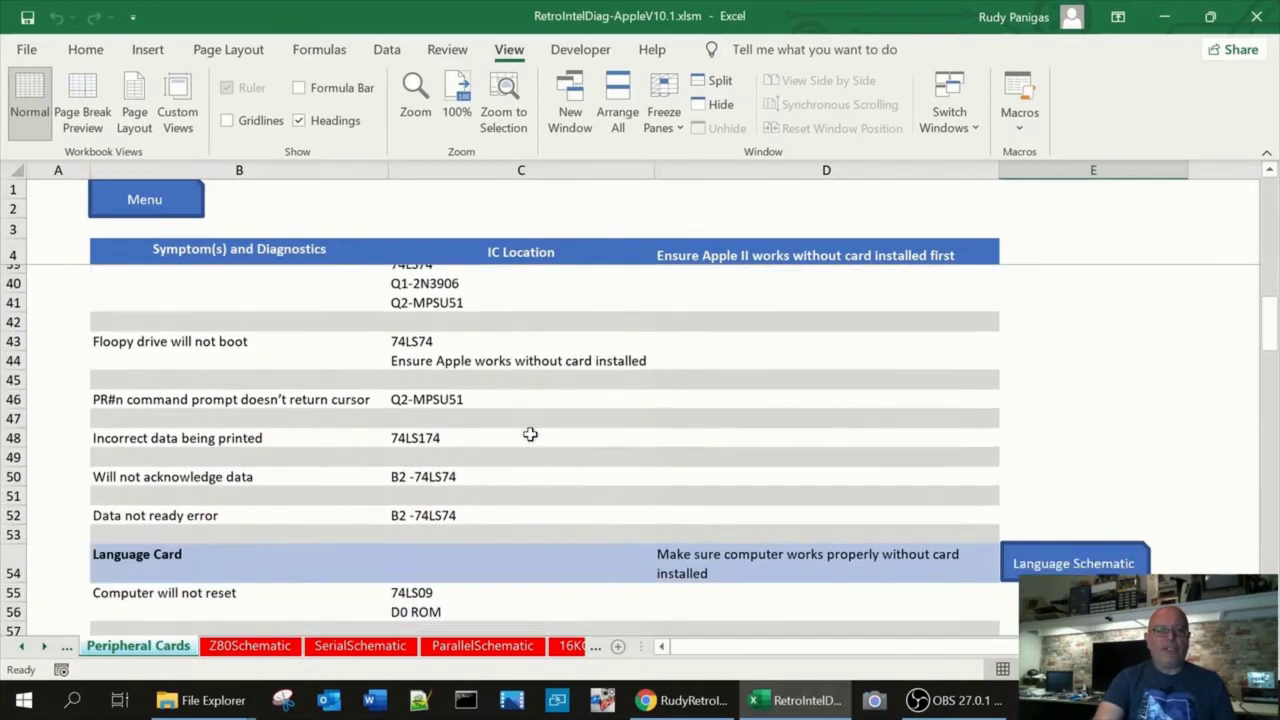
pyautogui.scroll(-7, 576, 430)
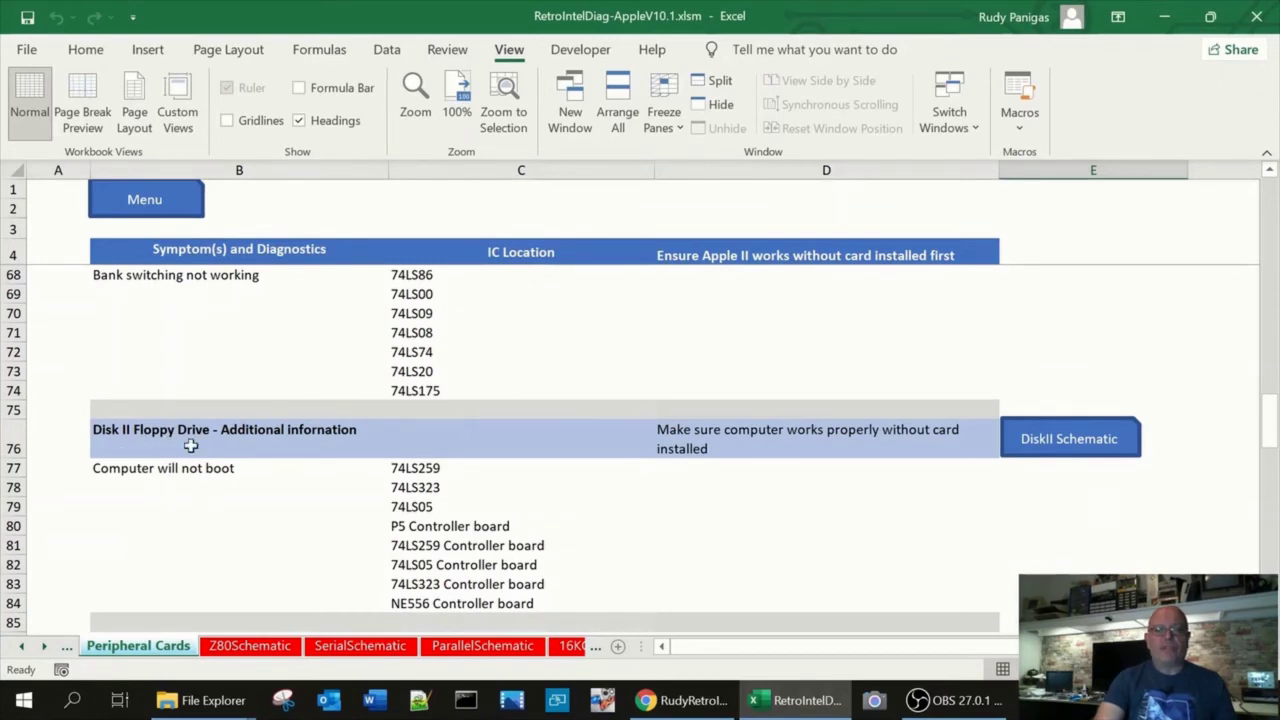
# Read the Disk II Floppy Drive faults from drive motor problems to read and write errors, continuing to the 80 Column, Communication and Z80 card entries.
pyautogui.scroll(-6, 223, 449)
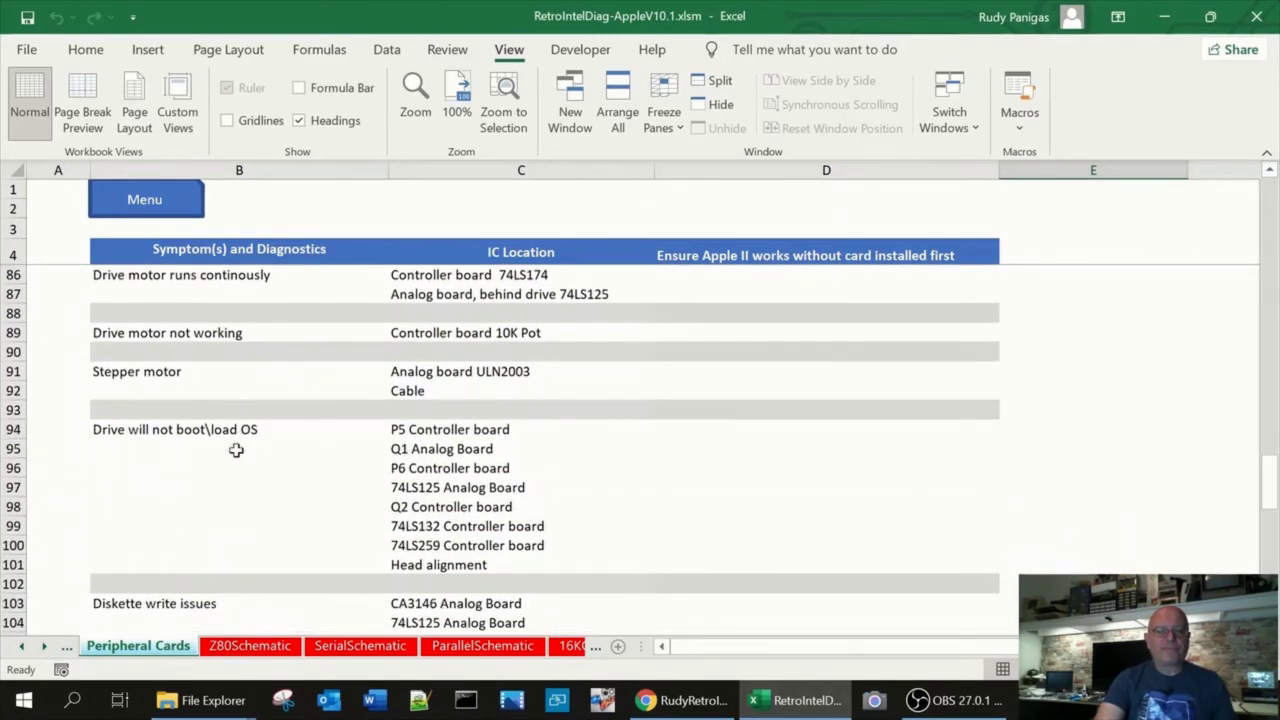
pyautogui.scroll(2, 223, 420)
pyautogui.scroll(-1, 223, 400)
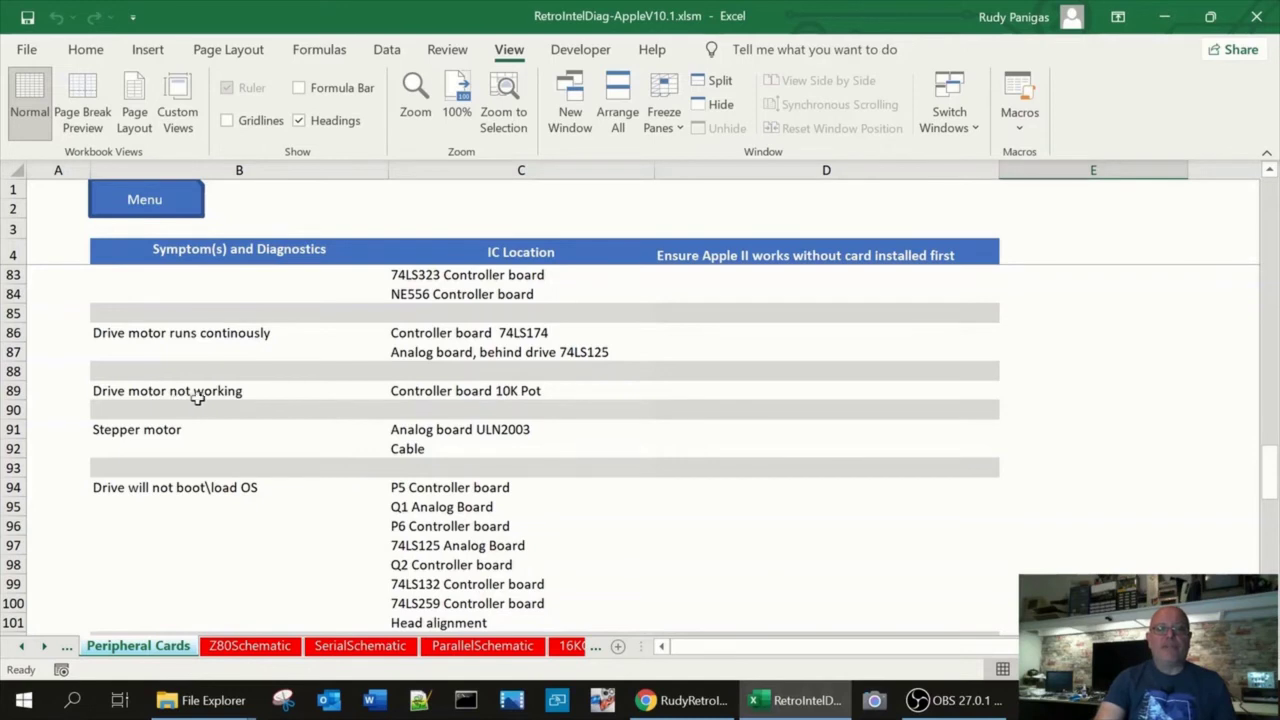
pyautogui.scroll(-2, 214, 395)
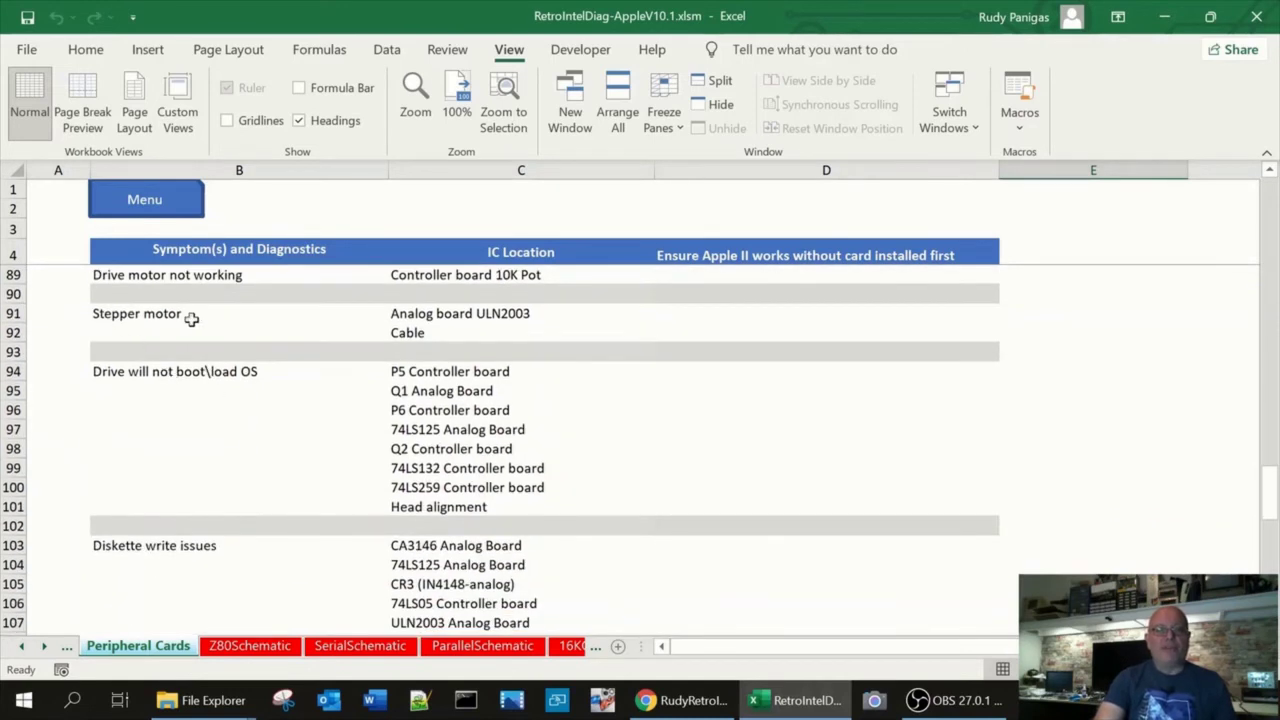
pyautogui.scroll(-1, 196, 351)
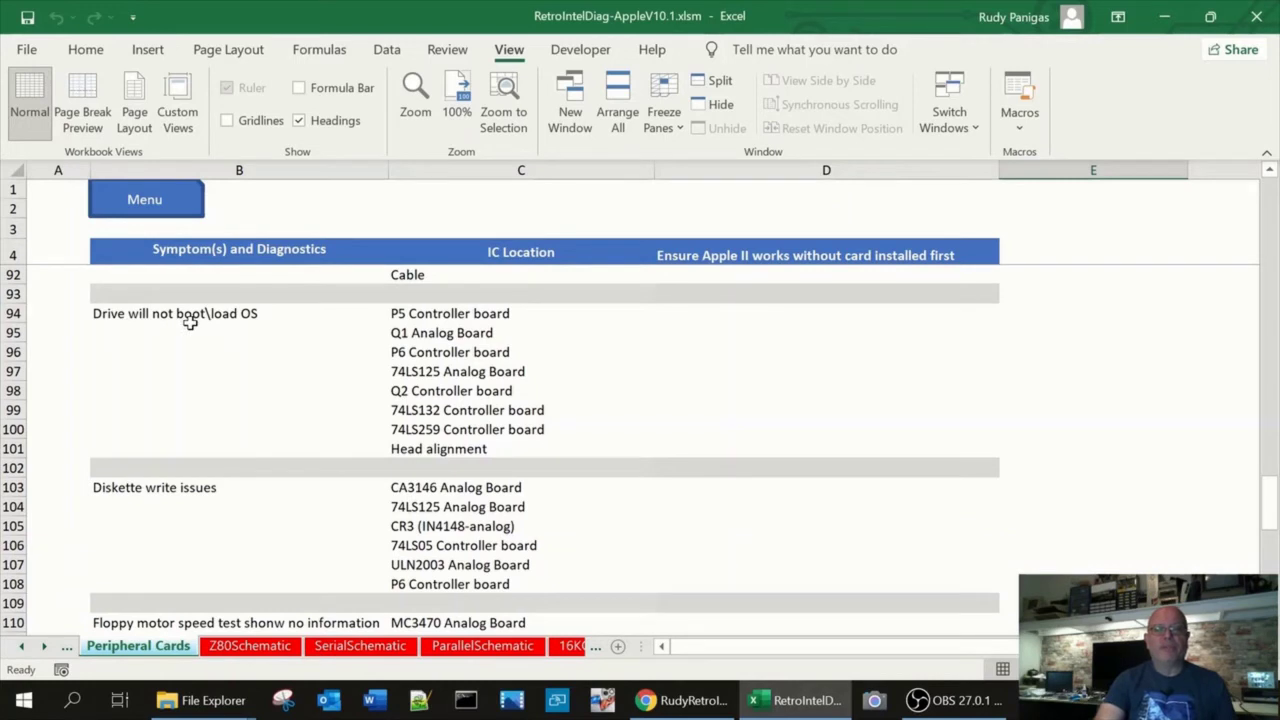
pyautogui.scroll(-2, 227, 370)
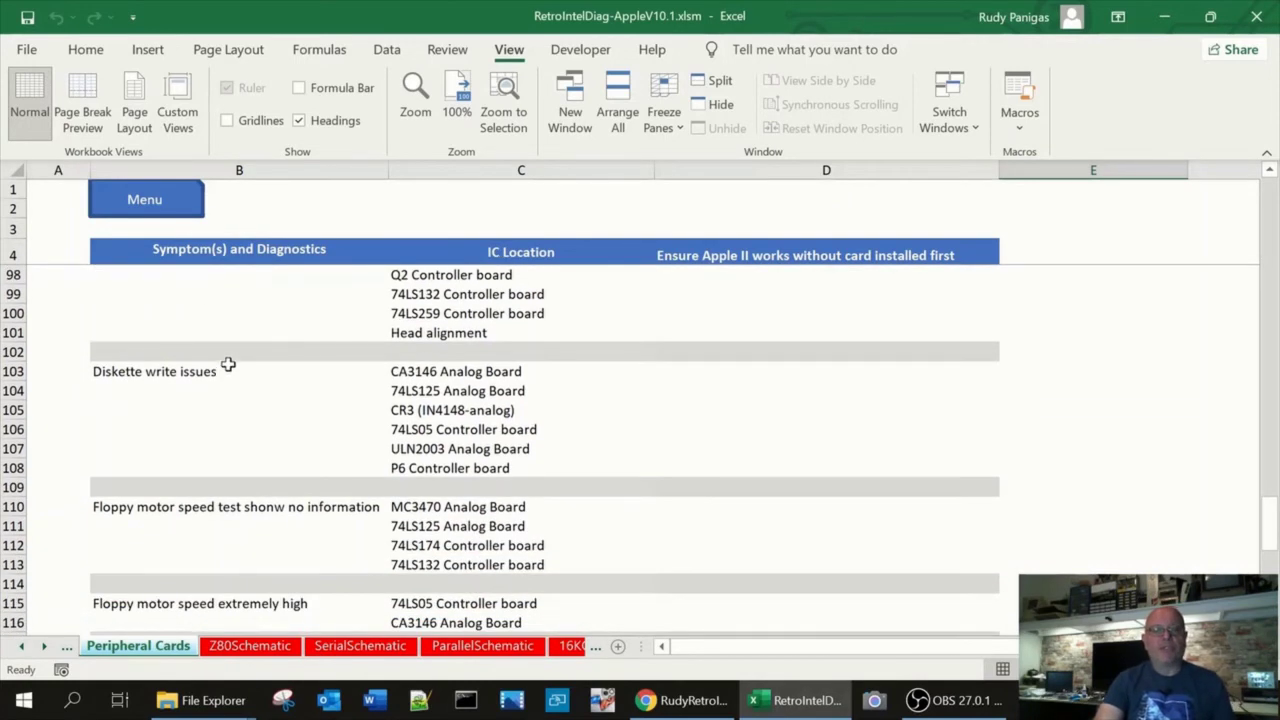
pyautogui.scroll(-3, 228, 365)
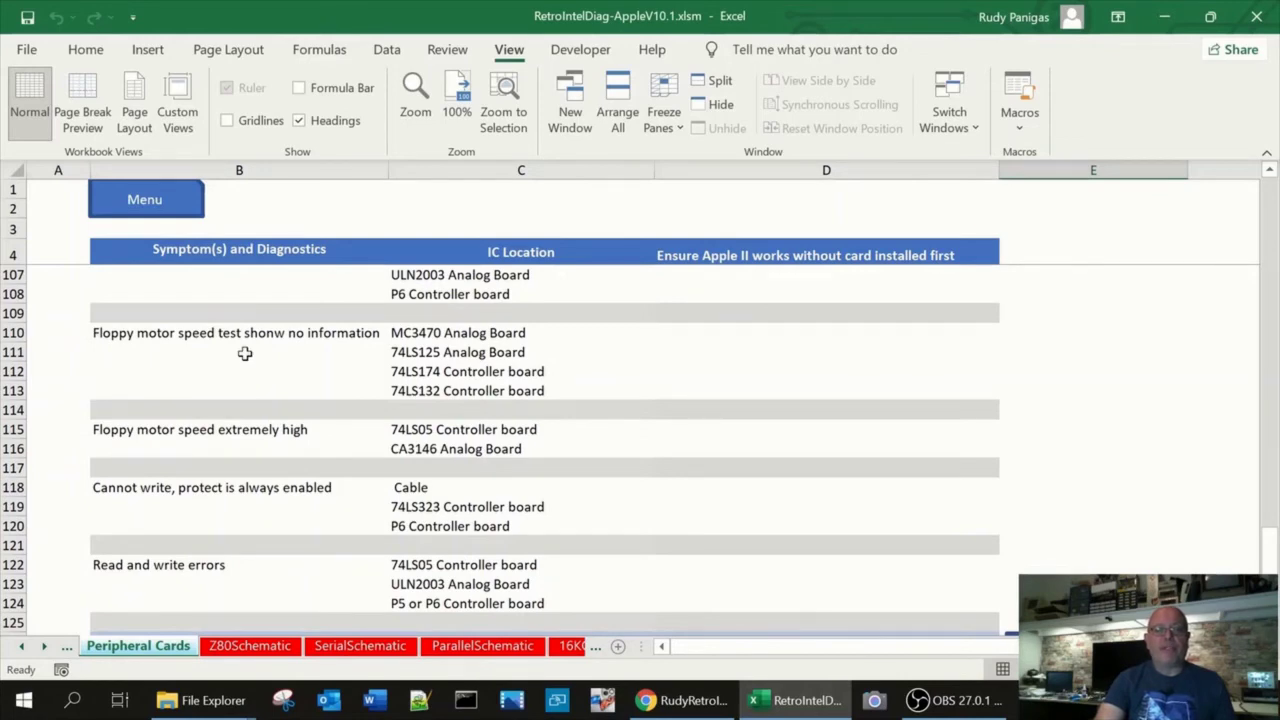
pyautogui.scroll(-4, 244, 356)
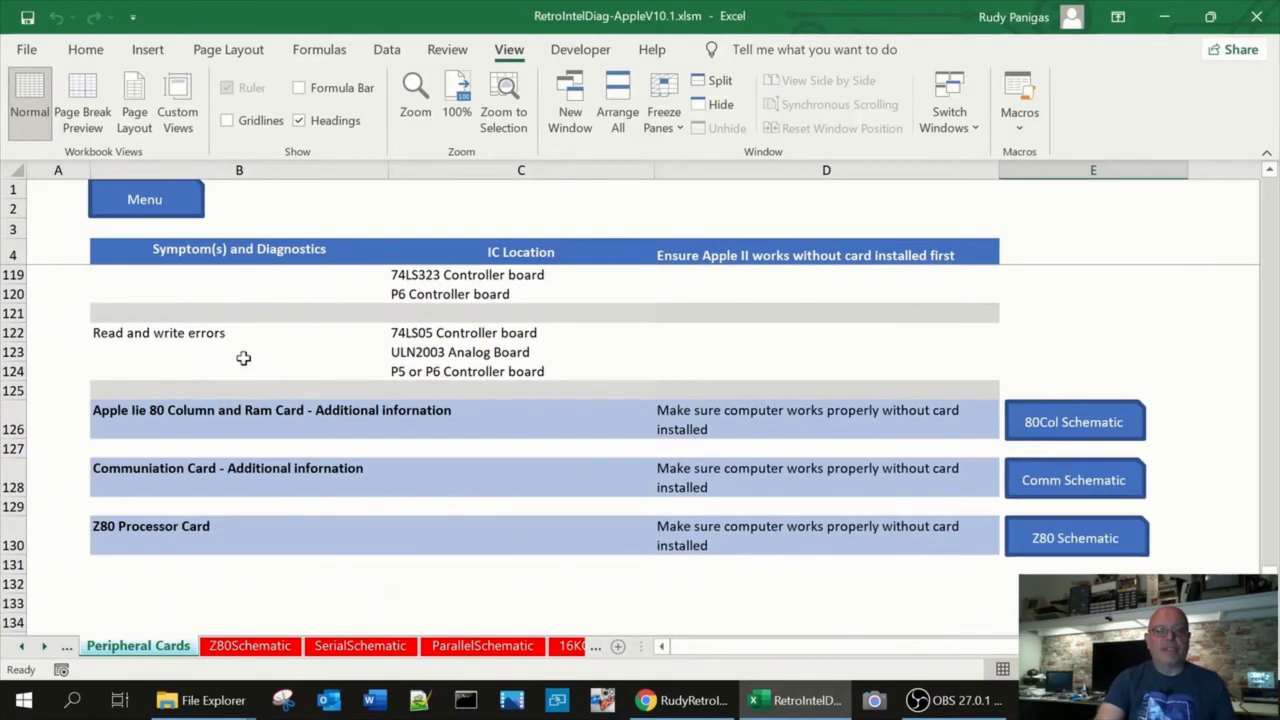
pyautogui.scroll(-1, 236, 360)
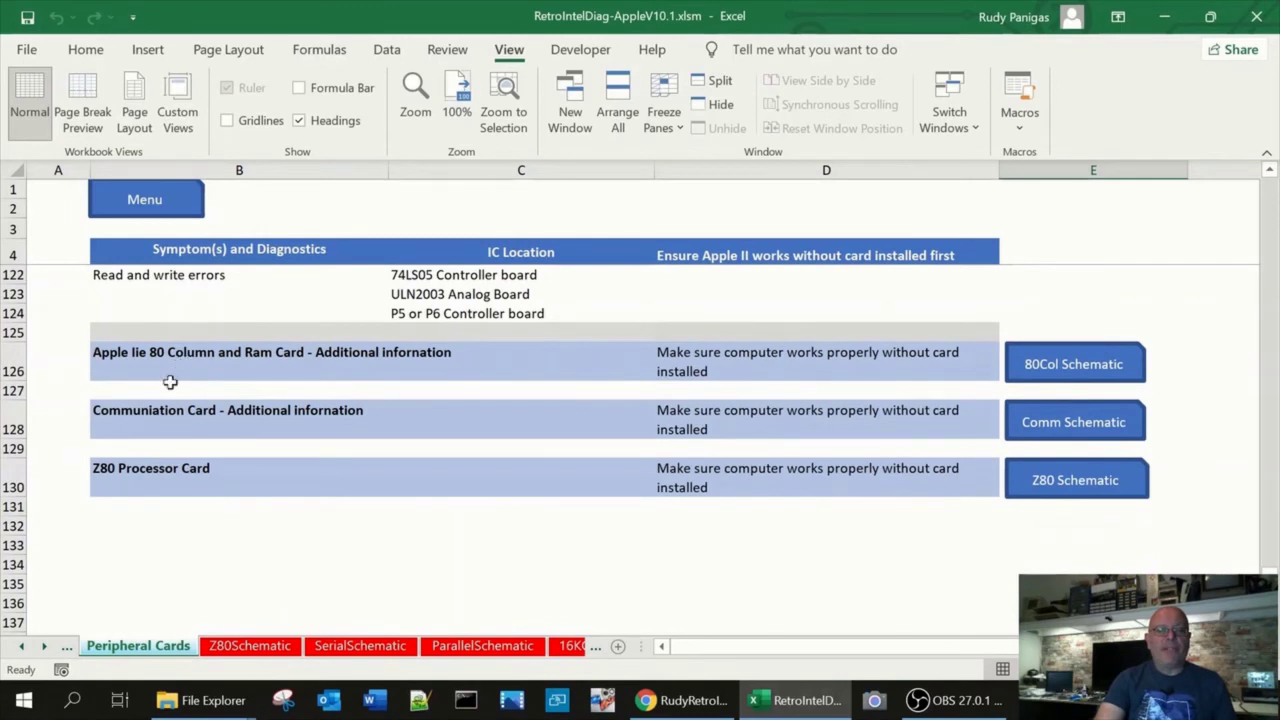